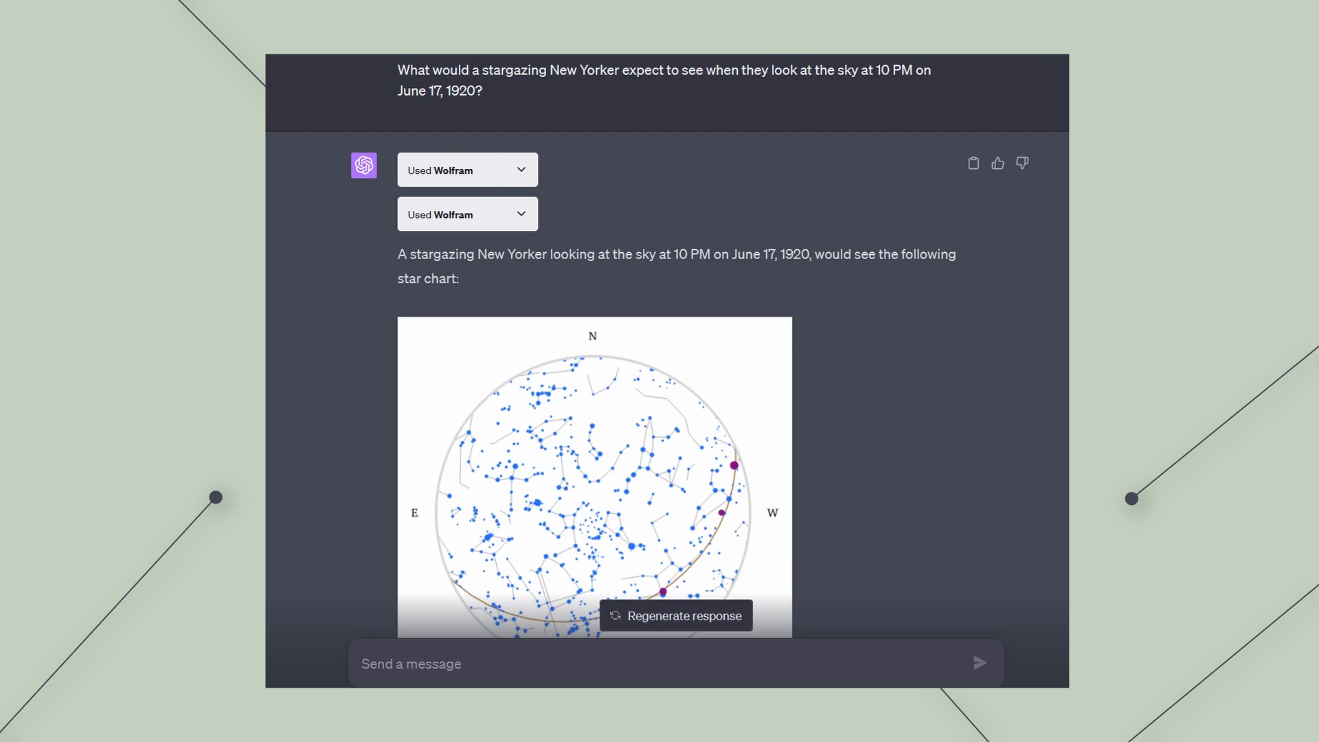
- Review the YouTube analytics prompt and send it with the question about how viewers interact with videos on different devices
{"action": "scroll", "coordinate": [667, 385], "scroll_direction": "down", "scroll_amount": 3}
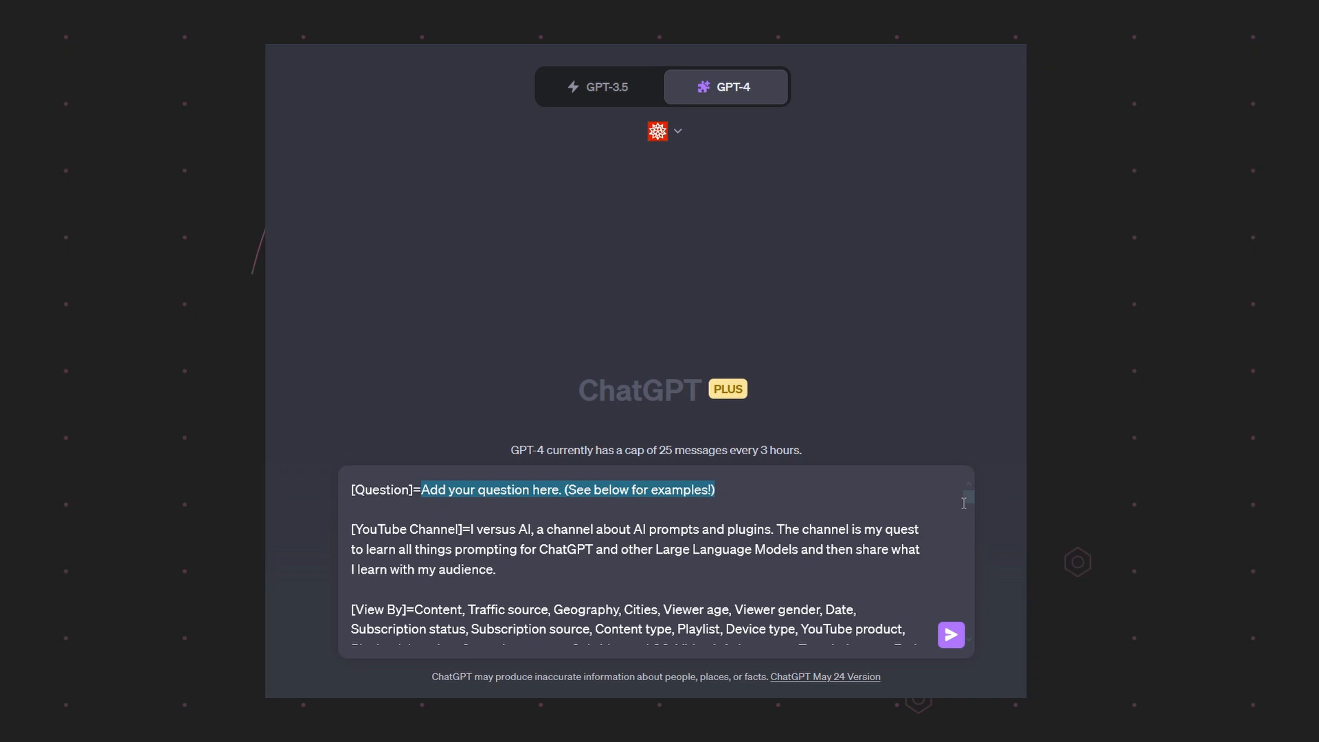
{"action": "left_click_drag", "start_coordinate": [969, 495], "coordinate": [968, 635]}
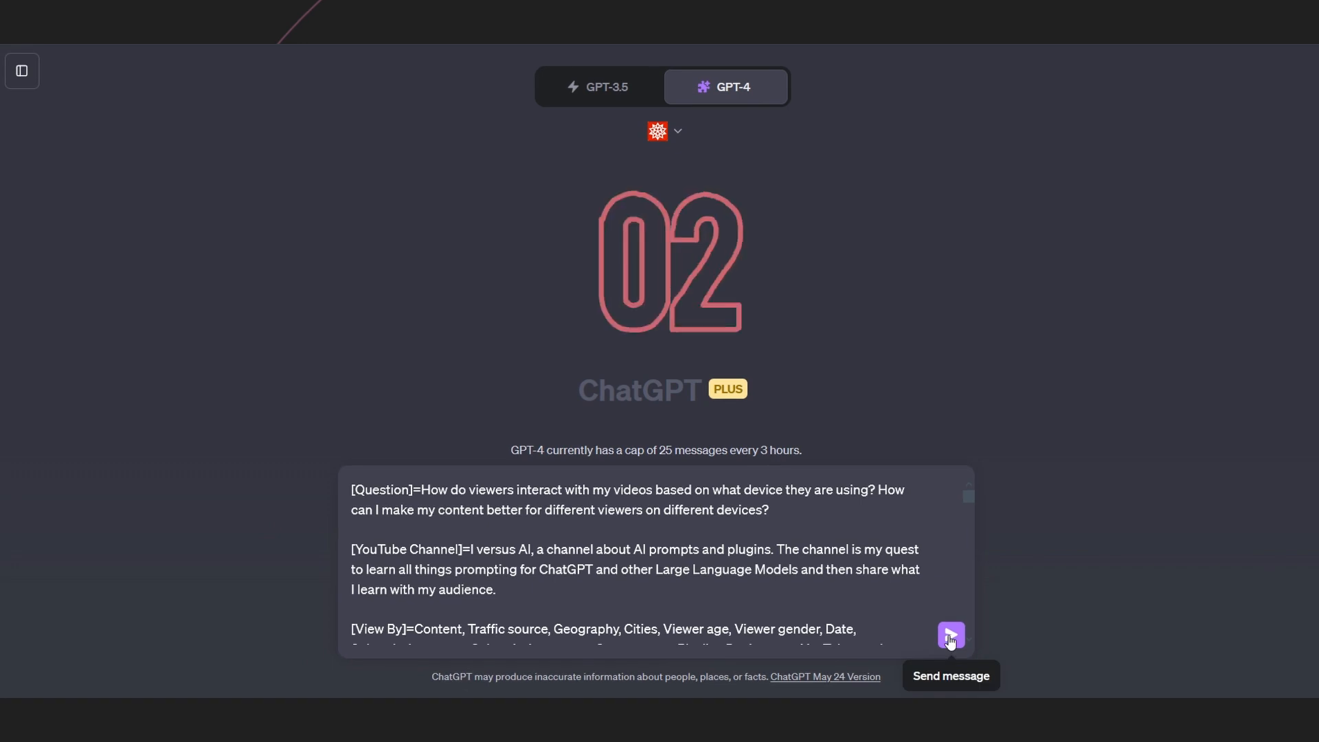
{"action": "left_click", "coordinate": [949, 639]}
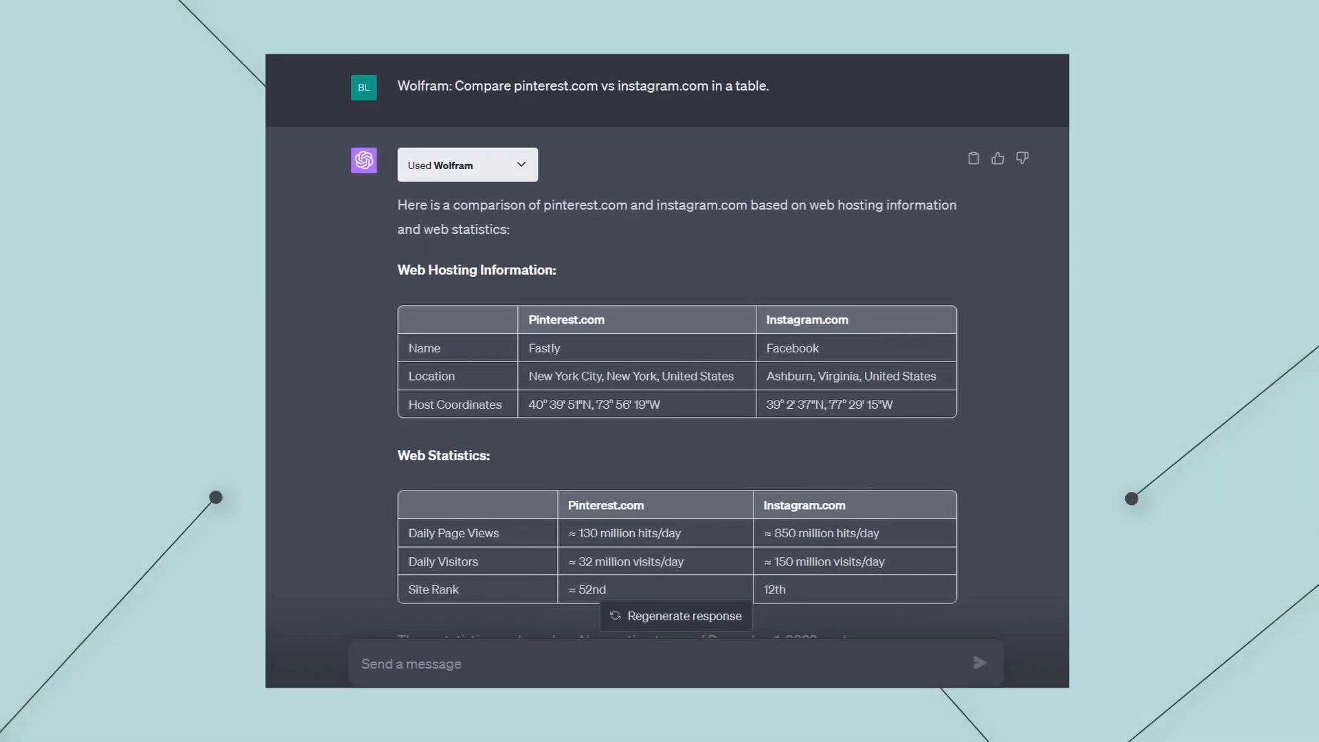
- Read the Wolfram plugin answers comparing pinterest.com with instagram.com and describing the strongest Pokémon
{"action": "scroll", "coordinate": [667, 385], "scroll_direction": "down", "scroll_amount": 2}
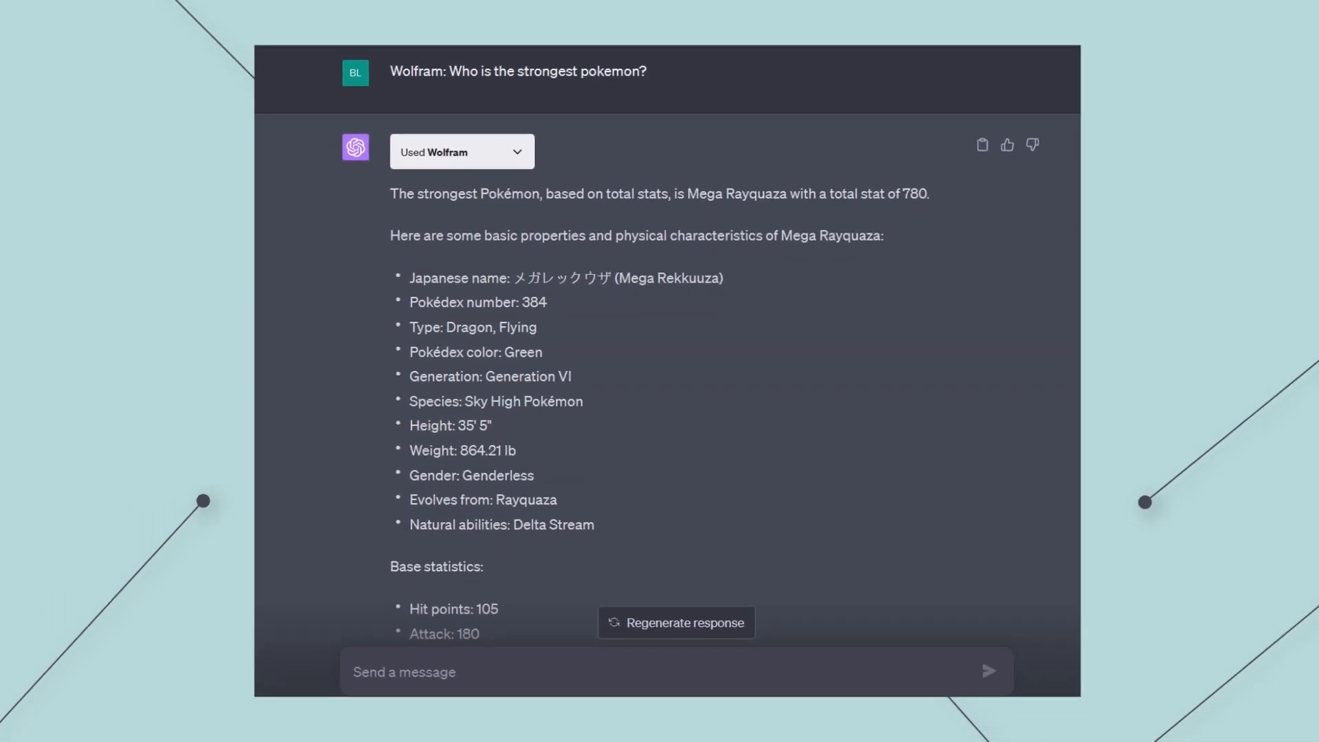
{"action": "scroll", "coordinate": [669, 371], "scroll_direction": "down", "scroll_amount": 7}
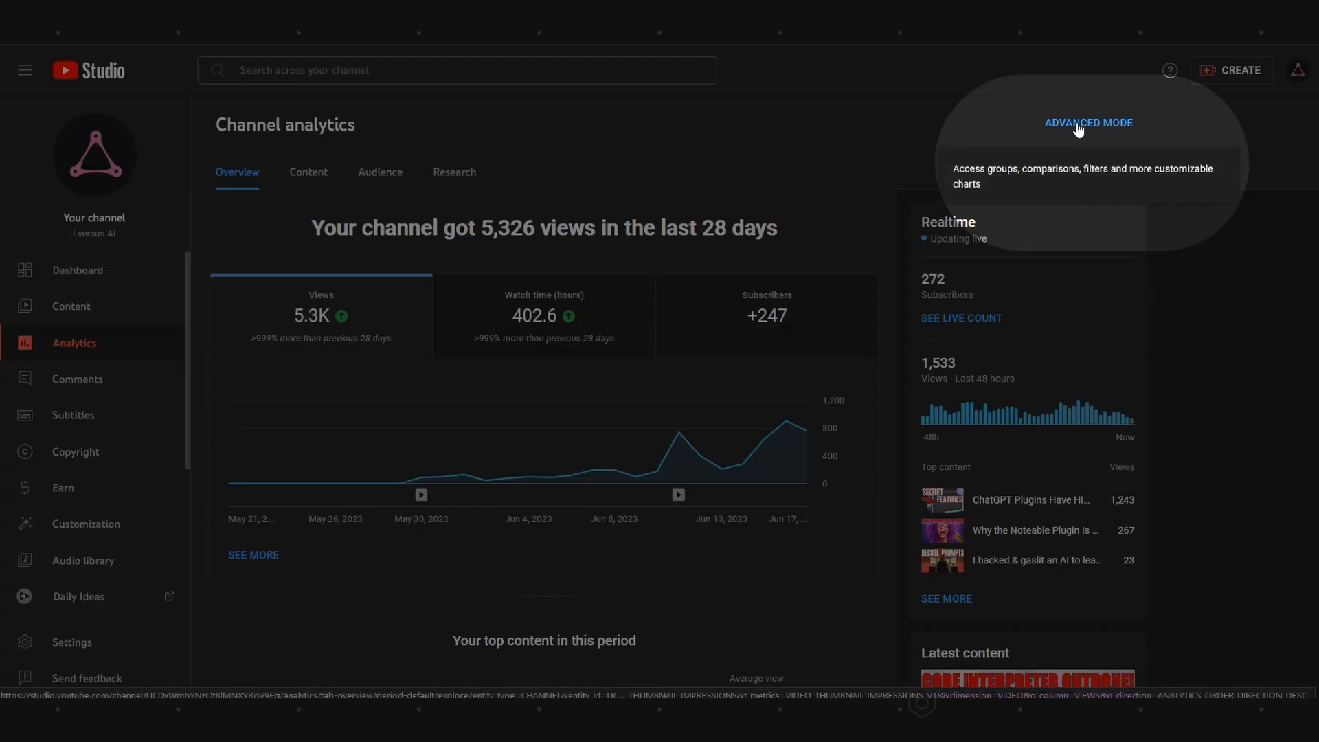
- Switch to YouTube Studio's advanced analytics mode, check the available breakdowns and examine the per-video figures by content
{"action": "left_click", "coordinate": [1077, 126]}
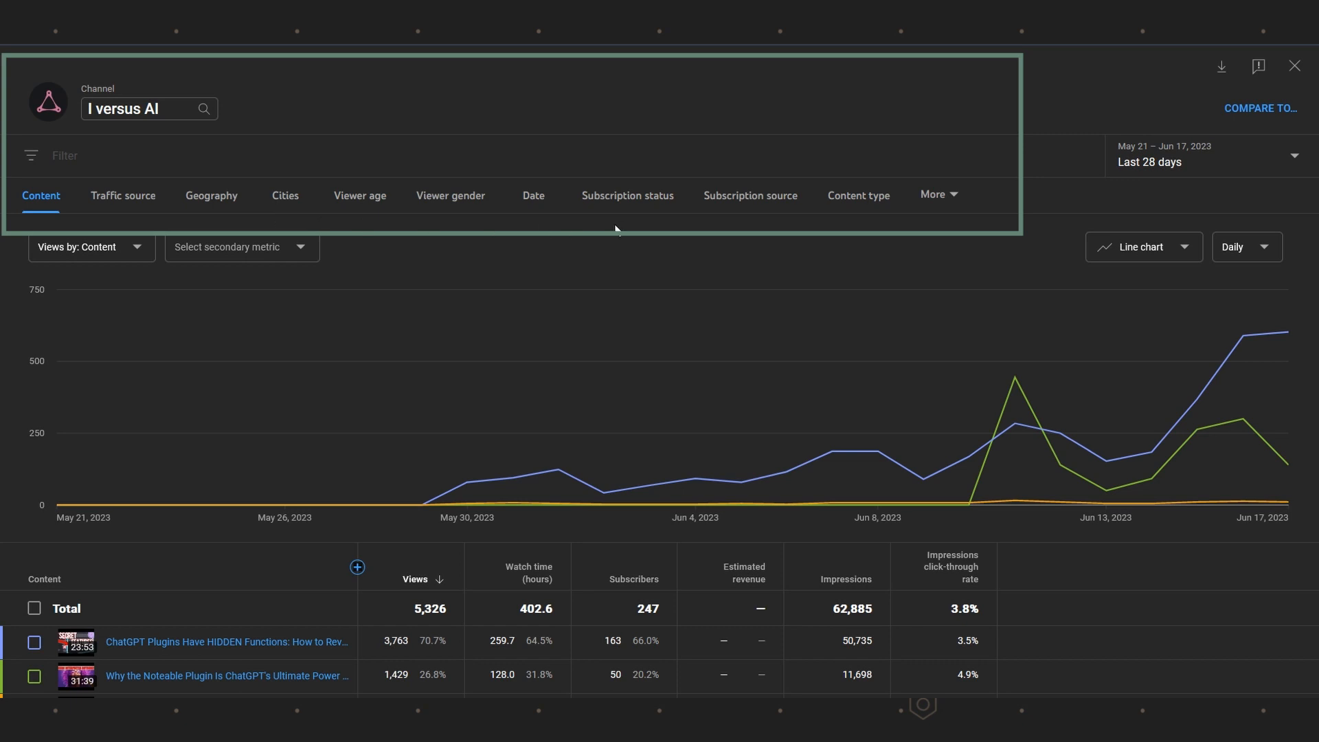
{"action": "left_click", "coordinate": [941, 201]}
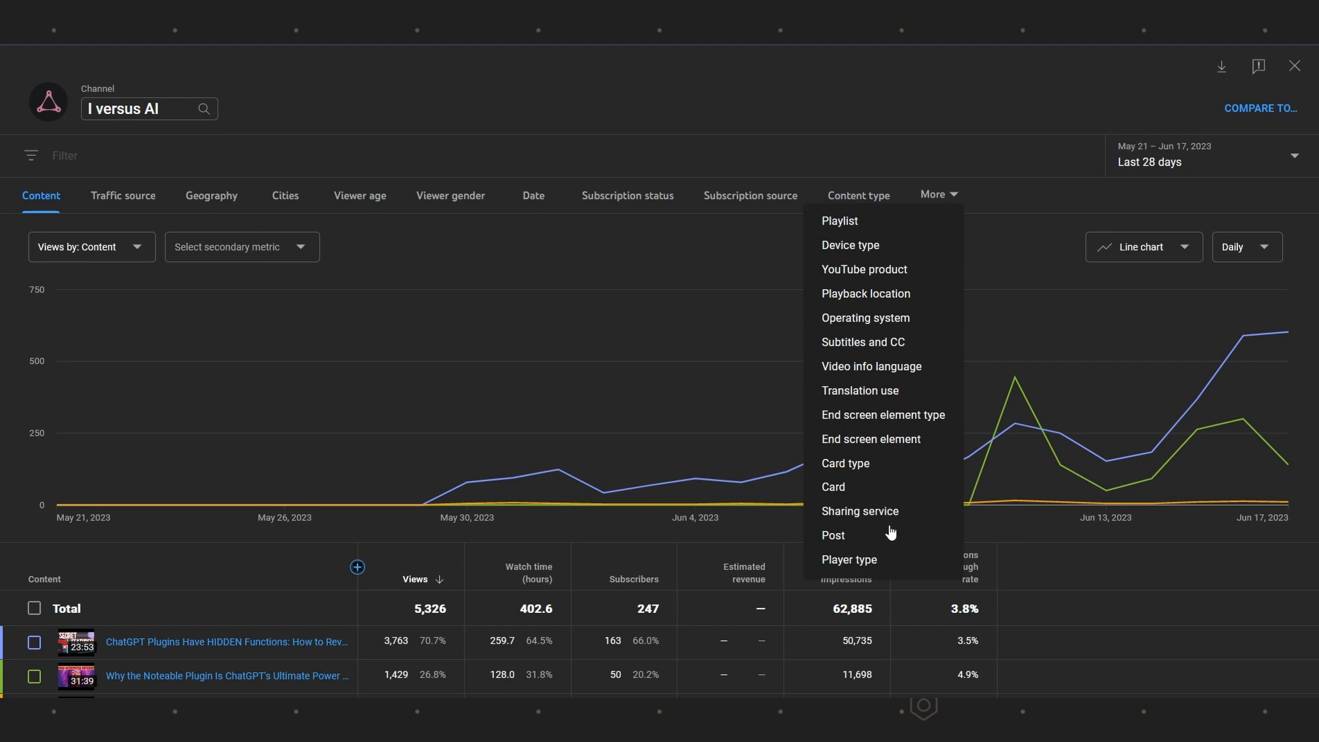
{"action": "left_click", "coordinate": [121, 199]}
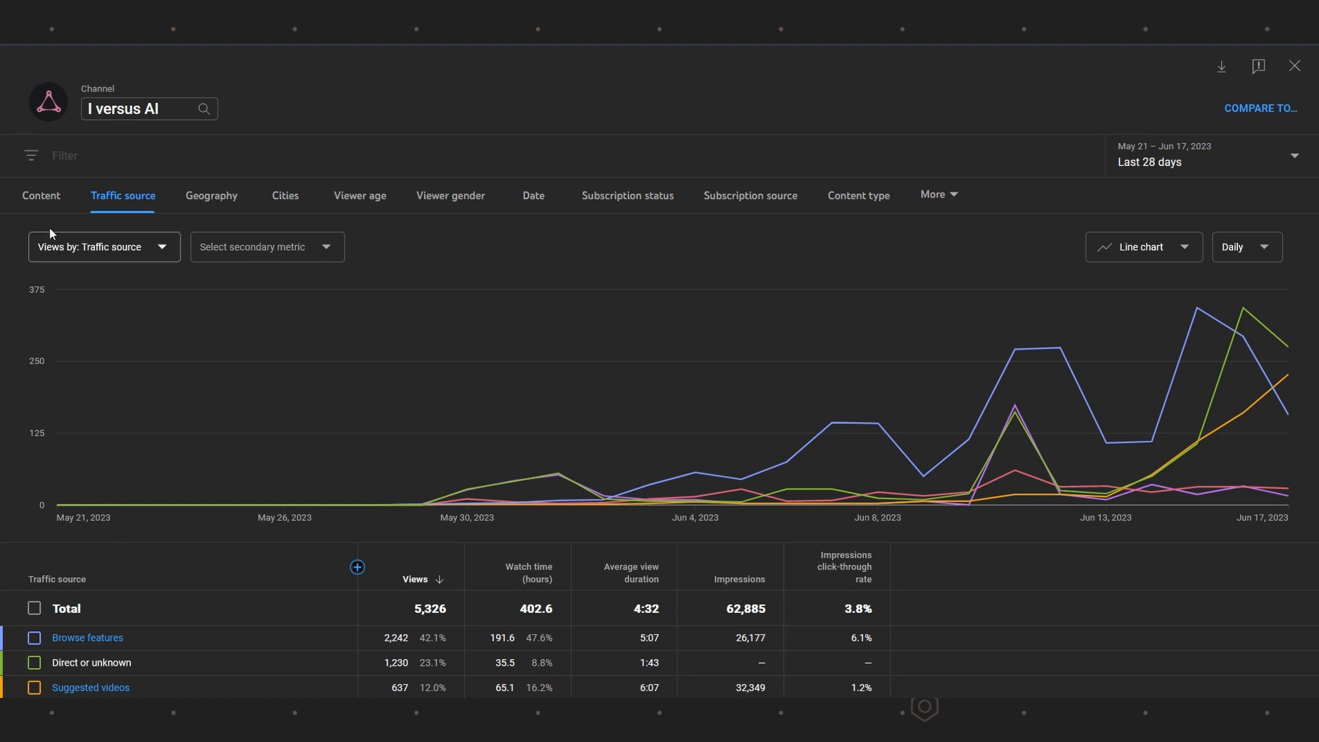
{"action": "left_click", "coordinate": [42, 195]}
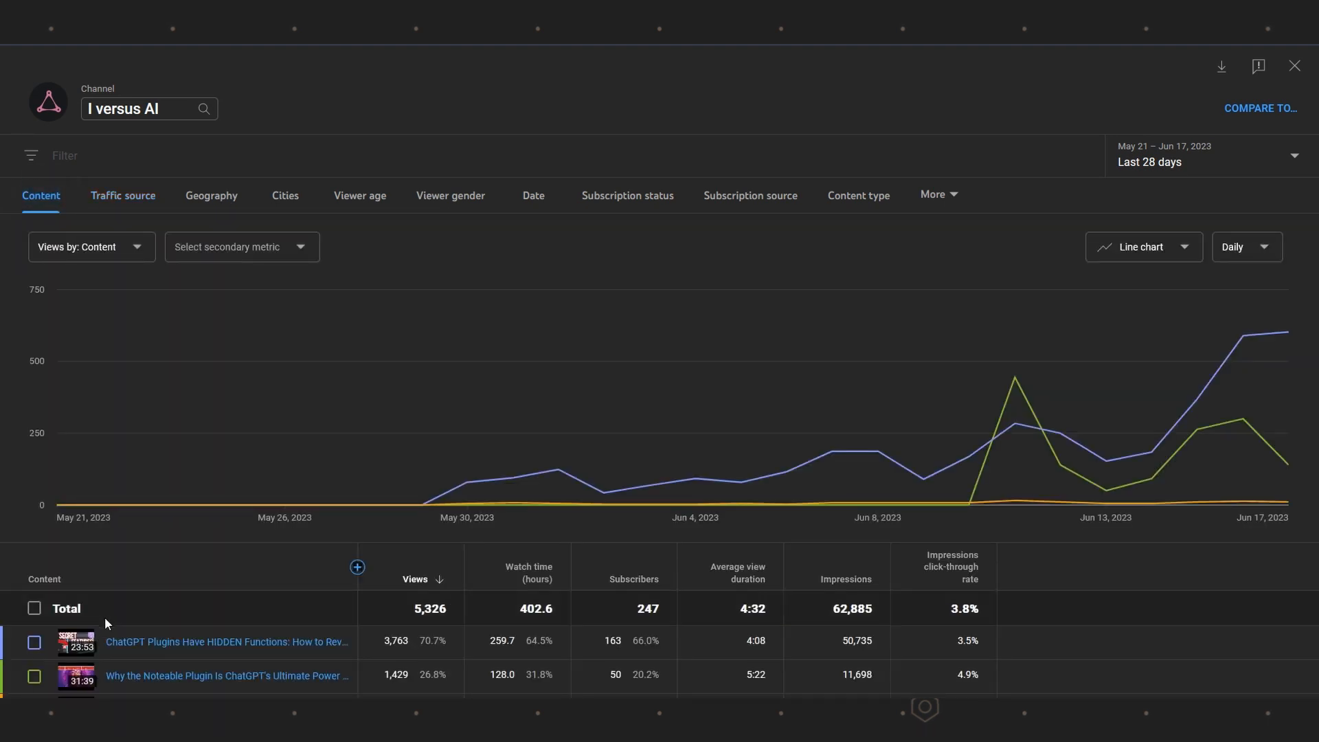
{"action": "scroll", "coordinate": [125, 622], "scroll_direction": "down", "scroll_amount": 1}
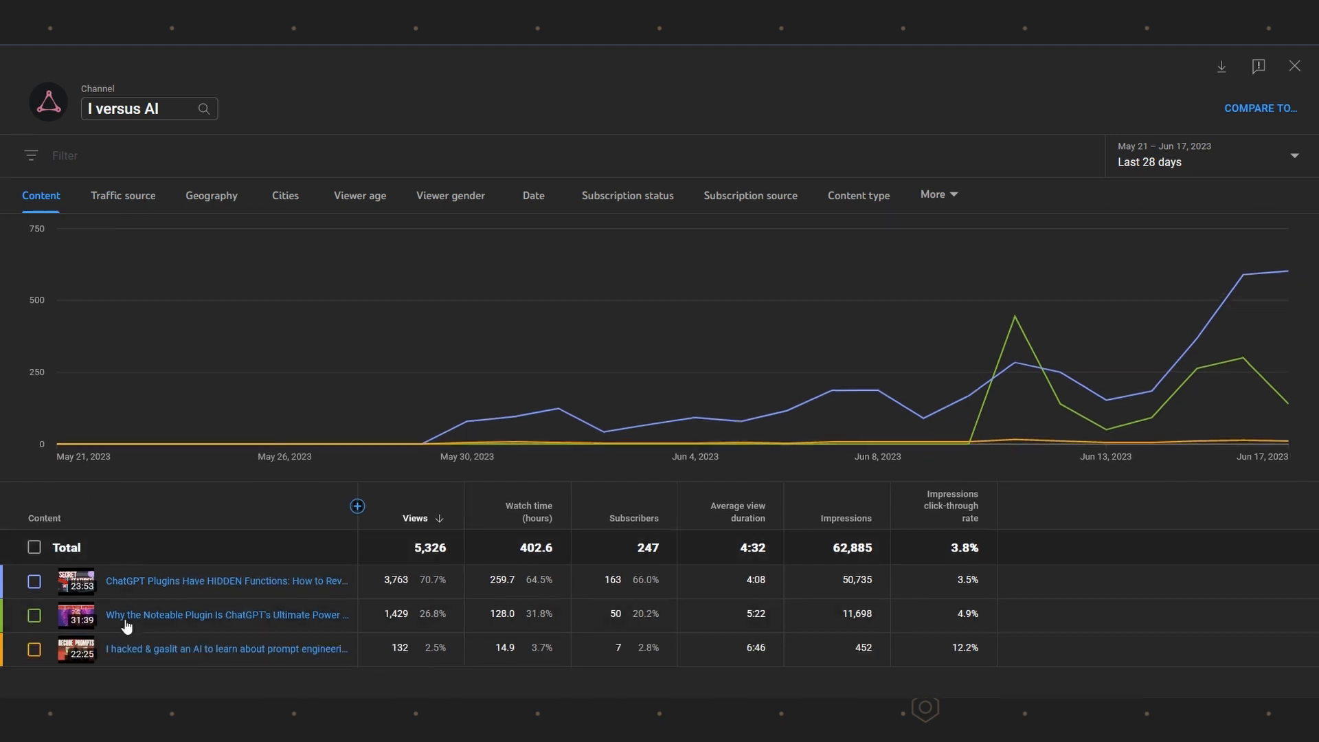
{"action": "mouse_move", "coordinate": [125, 585]}
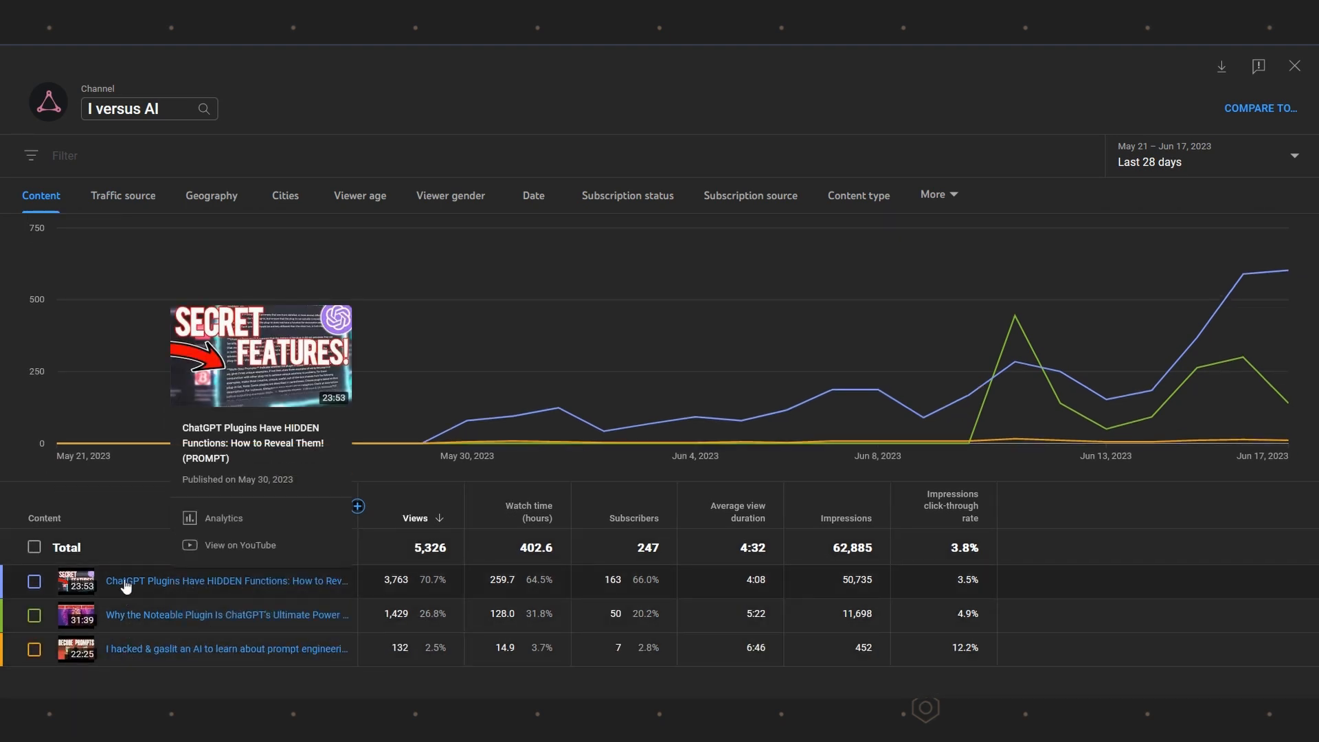
- Examine the channel's views by traffic source, look into the Browse features breakdown and return to all traffic sources
{"action": "left_click", "coordinate": [119, 199]}
{"action": "scroll", "coordinate": [64, 385], "scroll_direction": "down", "scroll_amount": 3}
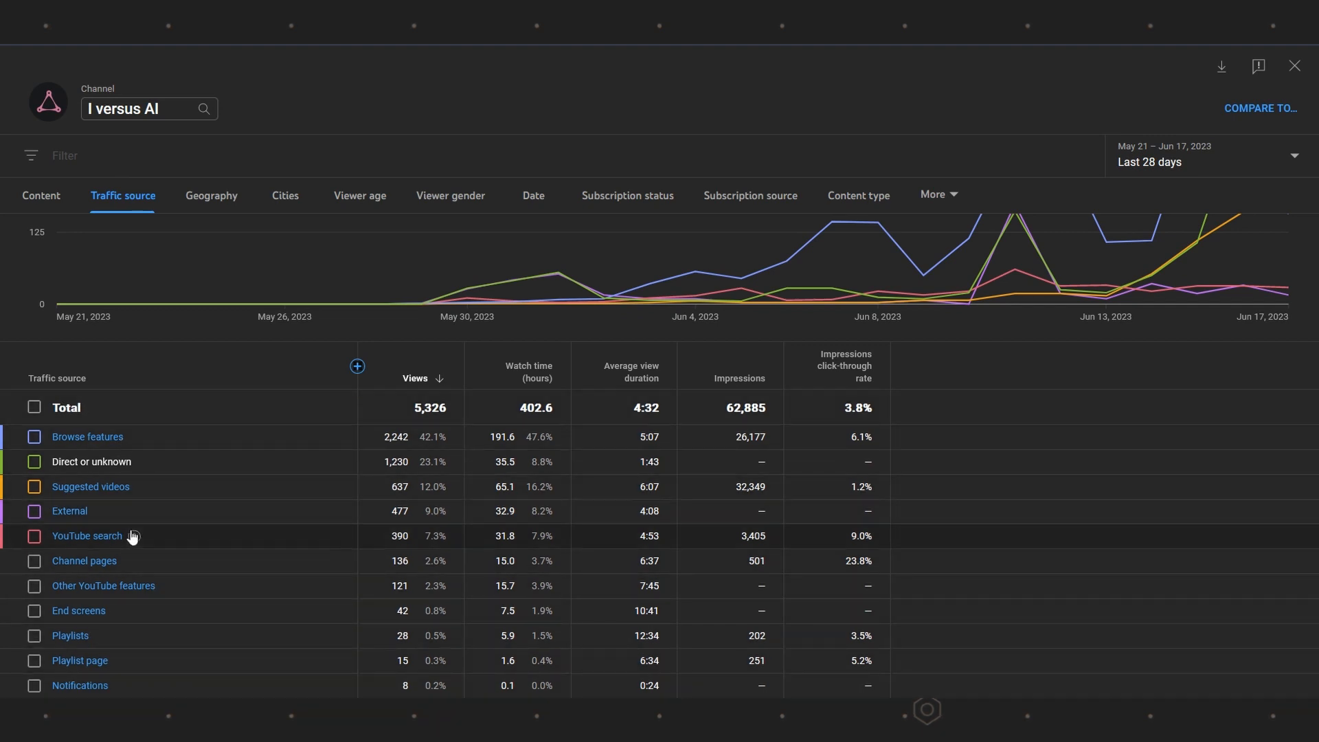
{"action": "left_click", "coordinate": [86, 438]}
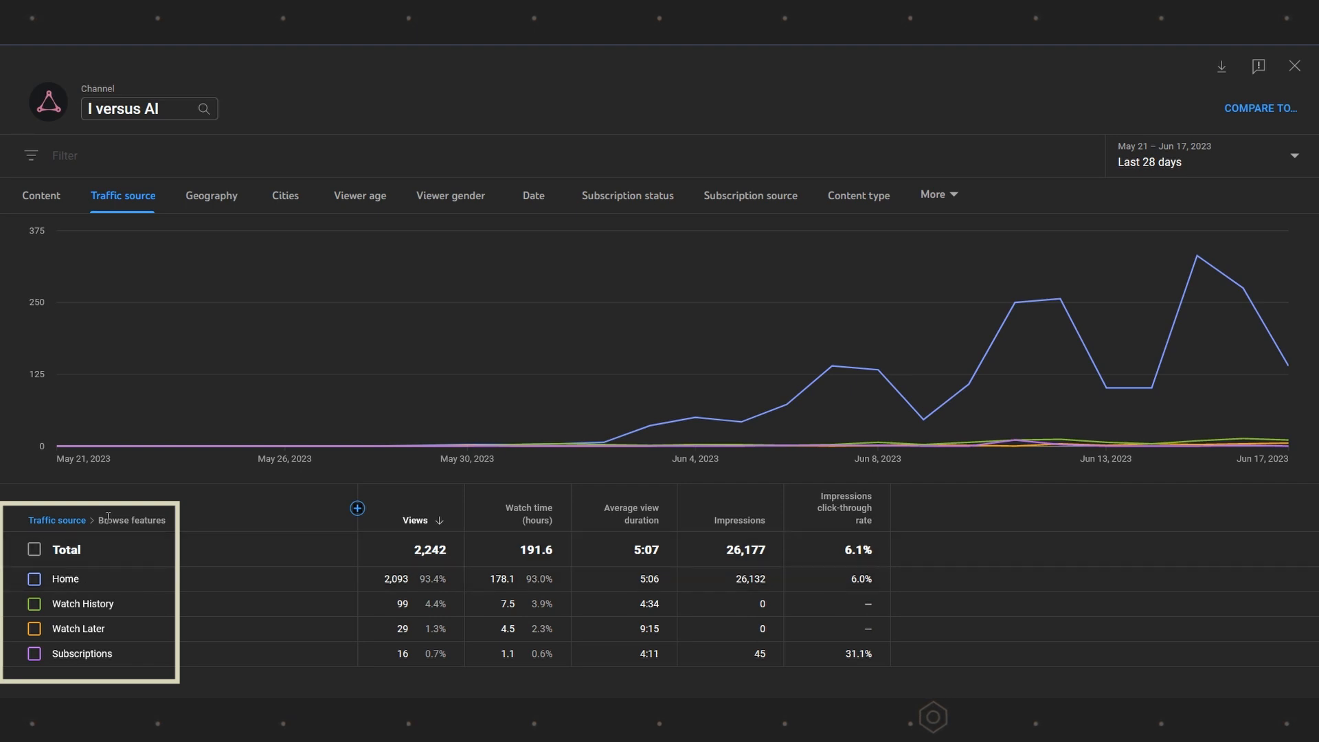
{"action": "left_click", "coordinate": [61, 526]}
{"action": "scroll", "coordinate": [120, 664], "scroll_direction": "down", "scroll_amount": 2}
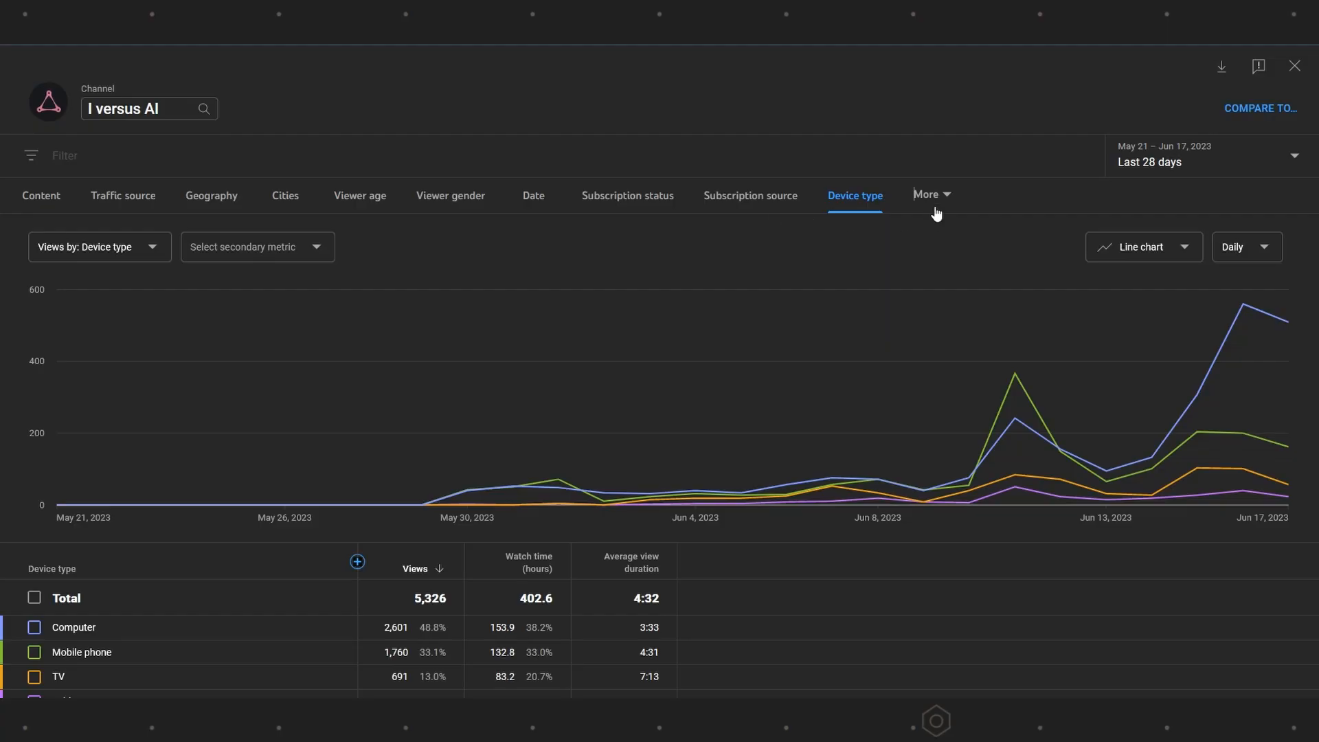
- Show the channel analytics by device type and check the options for the Views metric
{"action": "left_click", "coordinate": [932, 196]}
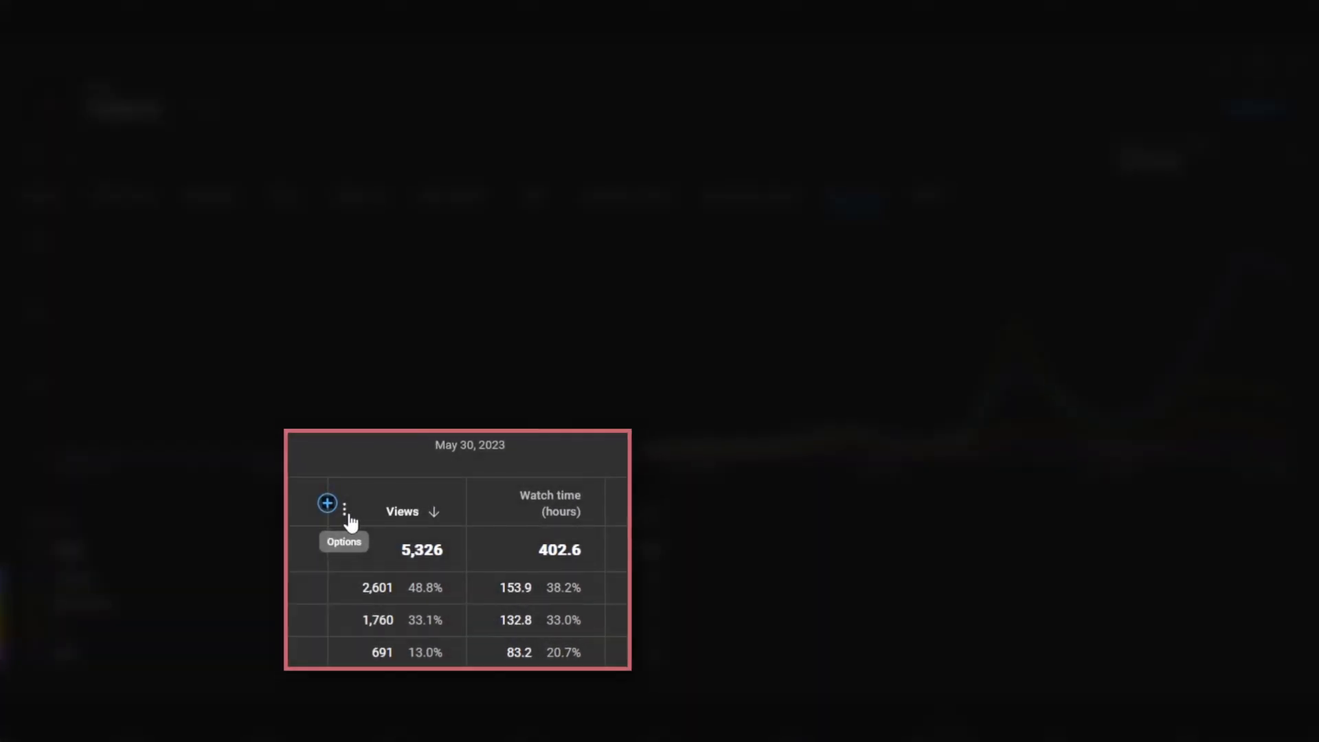
{"action": "left_click", "coordinate": [371, 520]}
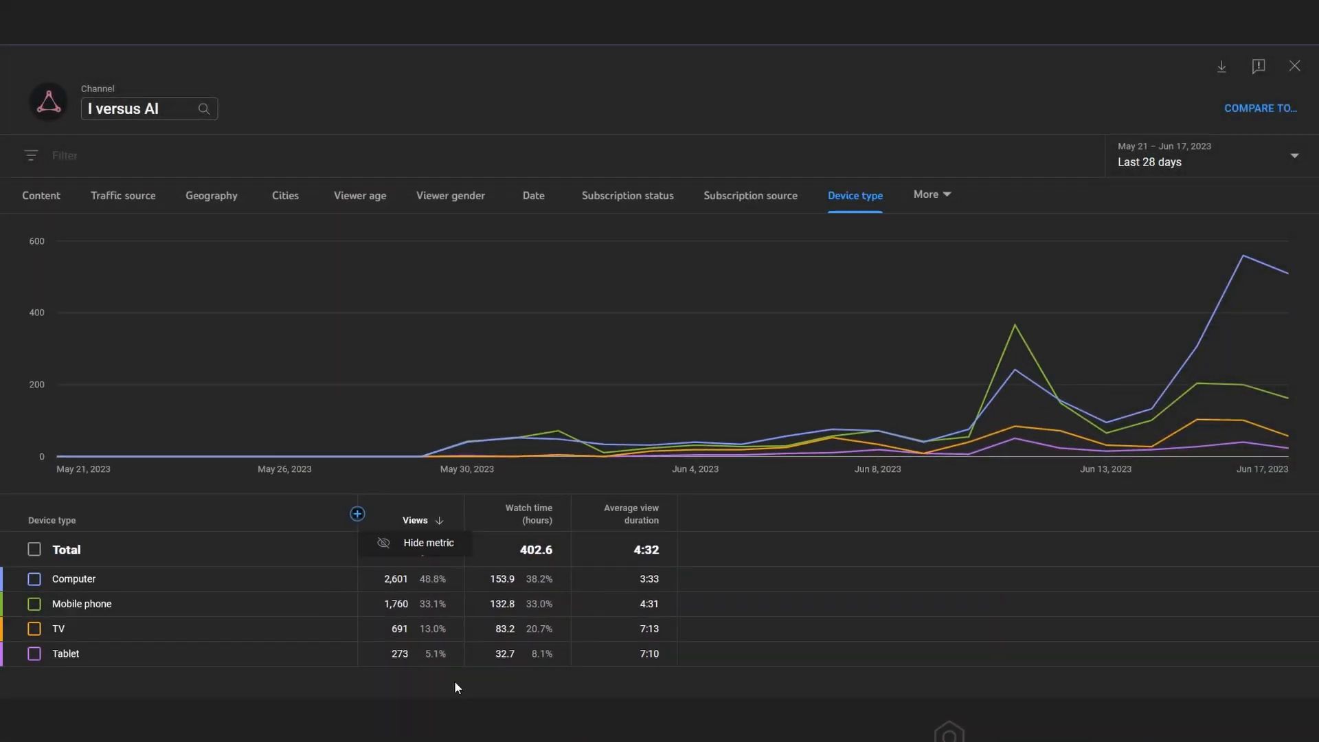
{"action": "left_click", "coordinate": [454, 680]}
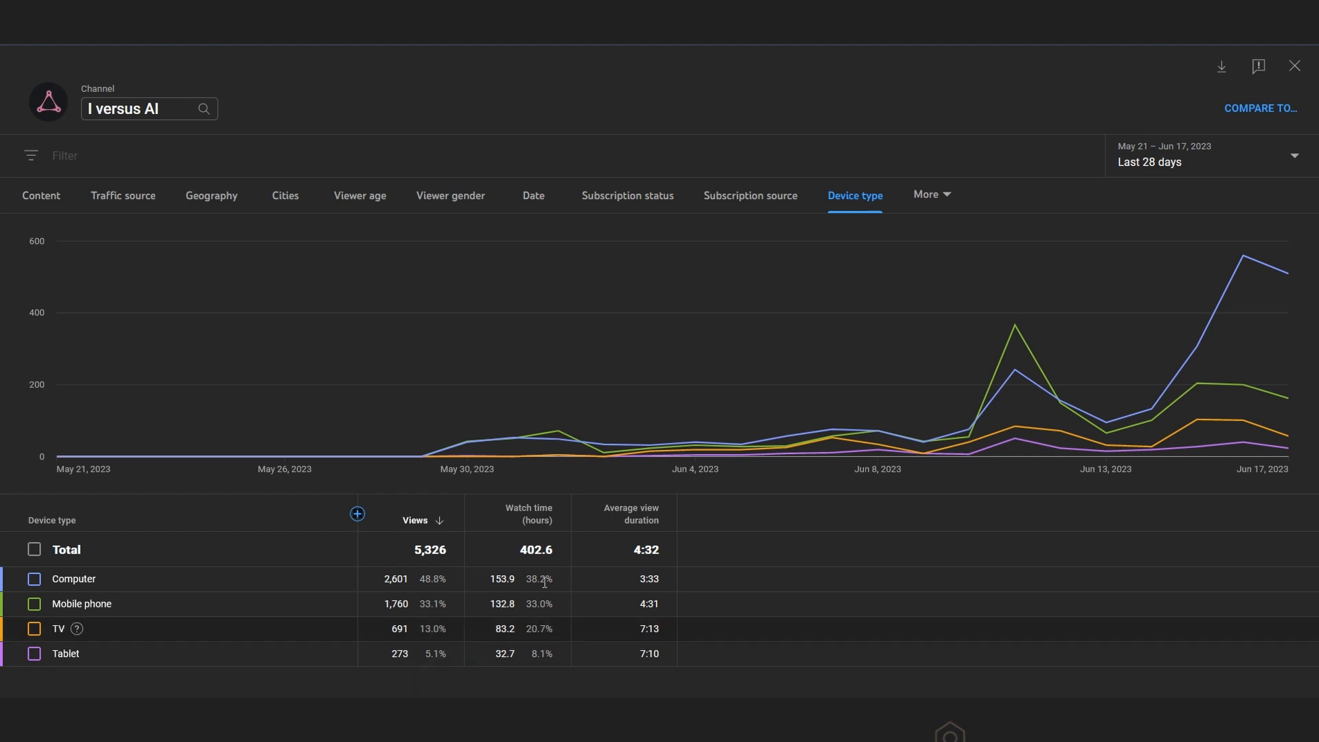
- Look through the available metrics and add Subscribers to the device type table
{"action": "left_click", "coordinate": [357, 515]}
{"action": "left_click_drag", "start_coordinate": [413, 101], "coordinate": [475, 501]}
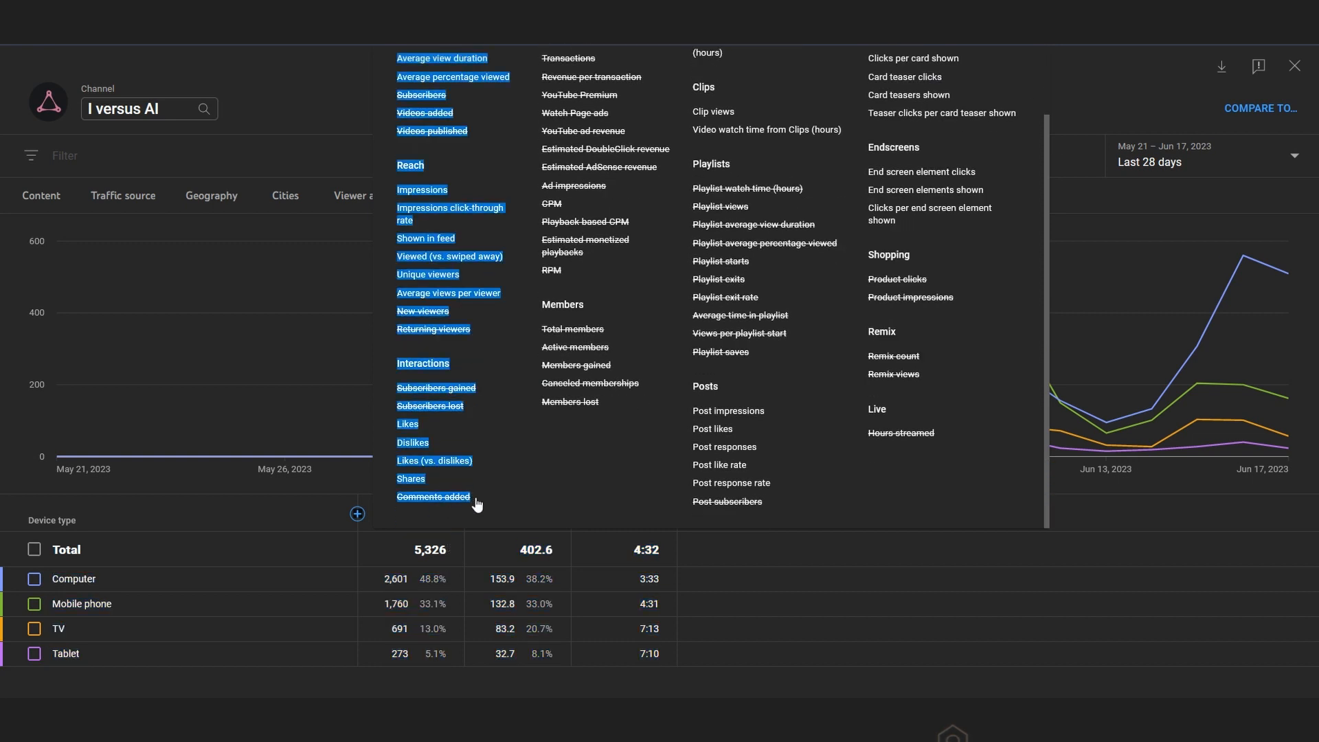
{"action": "scroll", "coordinate": [472, 481], "scroll_direction": "up", "scroll_amount": 2}
{"action": "left_click", "coordinate": [460, 214]}
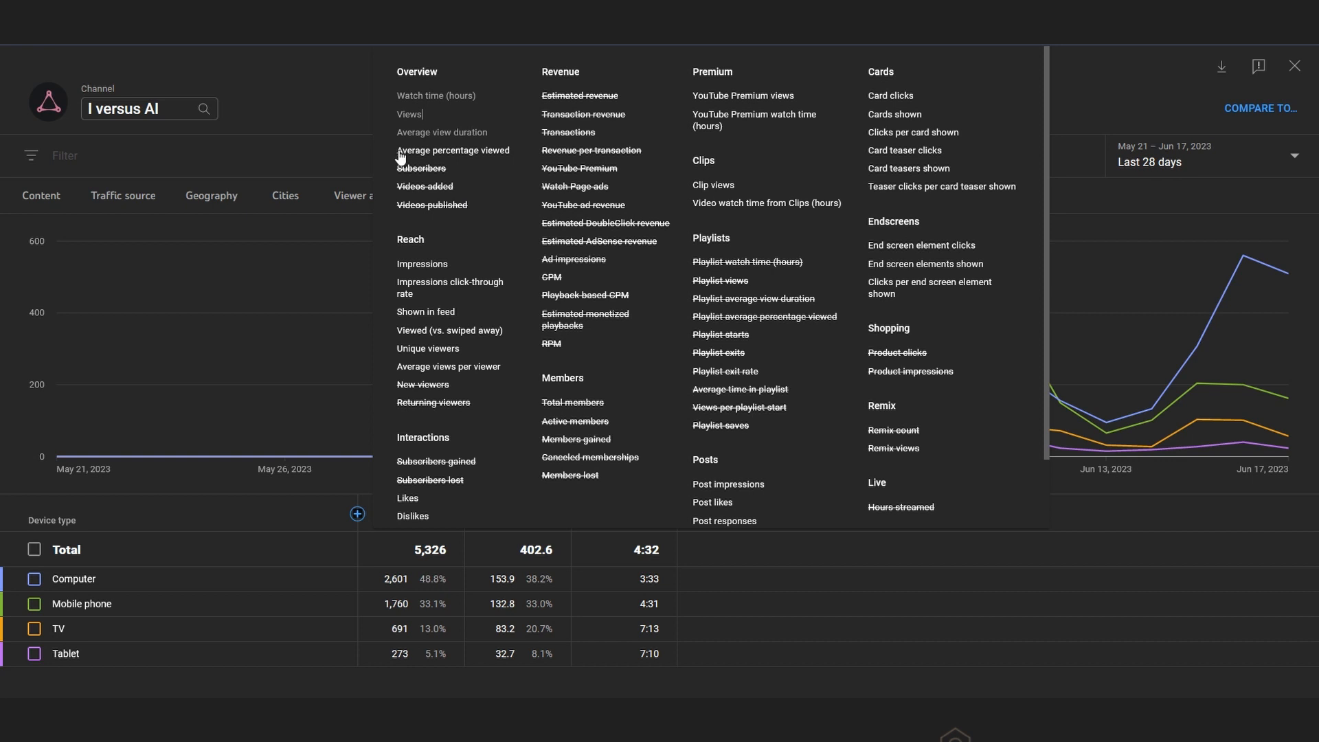
{"action": "left_click", "coordinate": [416, 169]}
{"action": "scroll", "coordinate": [418, 676], "scroll_direction": "down", "scroll_amount": 1}
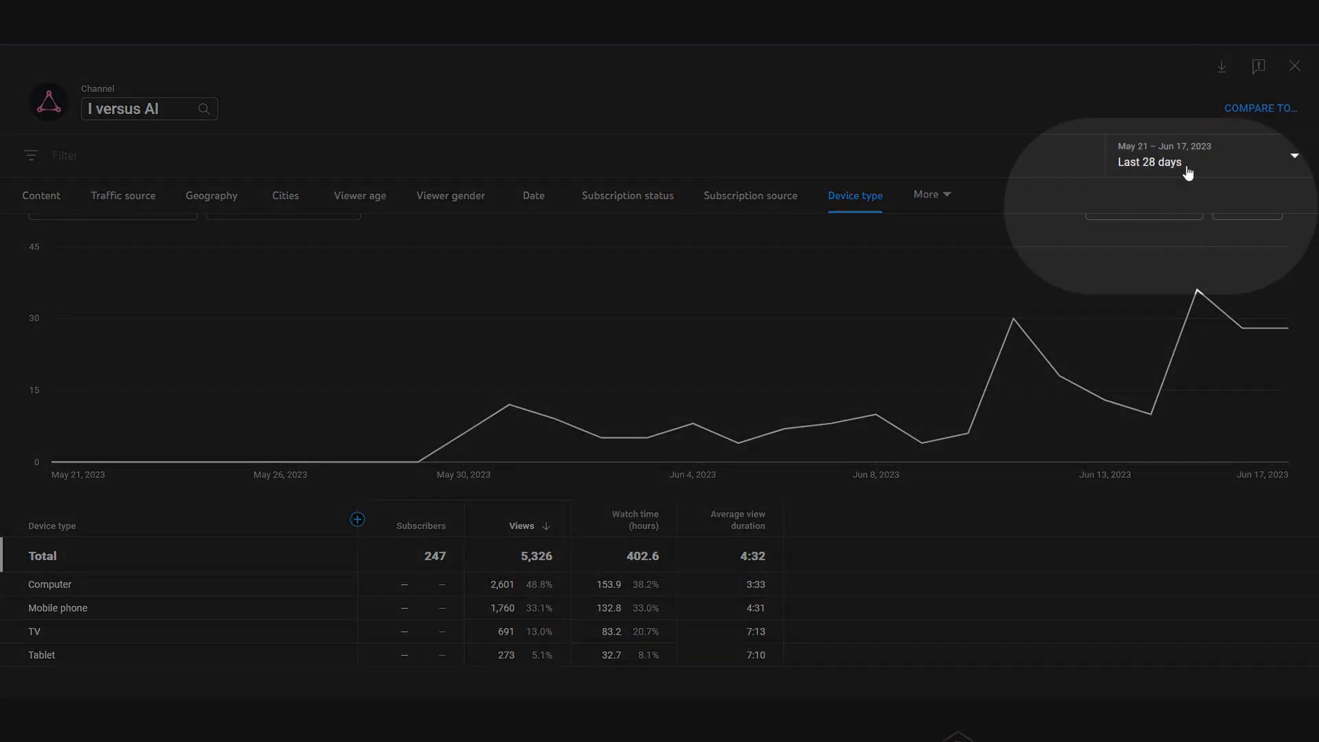
- Check the date range choices and add the Impressions metric to the device type table
{"action": "left_click", "coordinate": [1298, 154]}
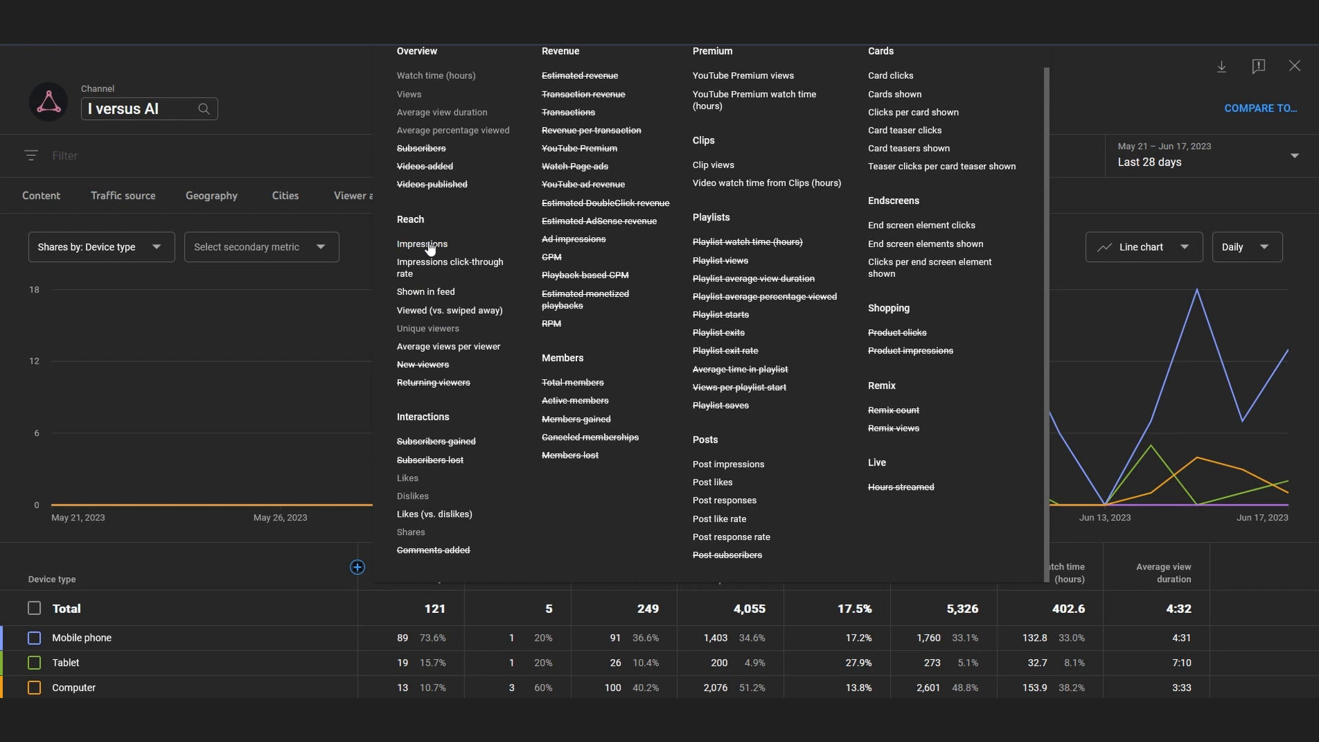
{"action": "left_click", "coordinate": [426, 267]}
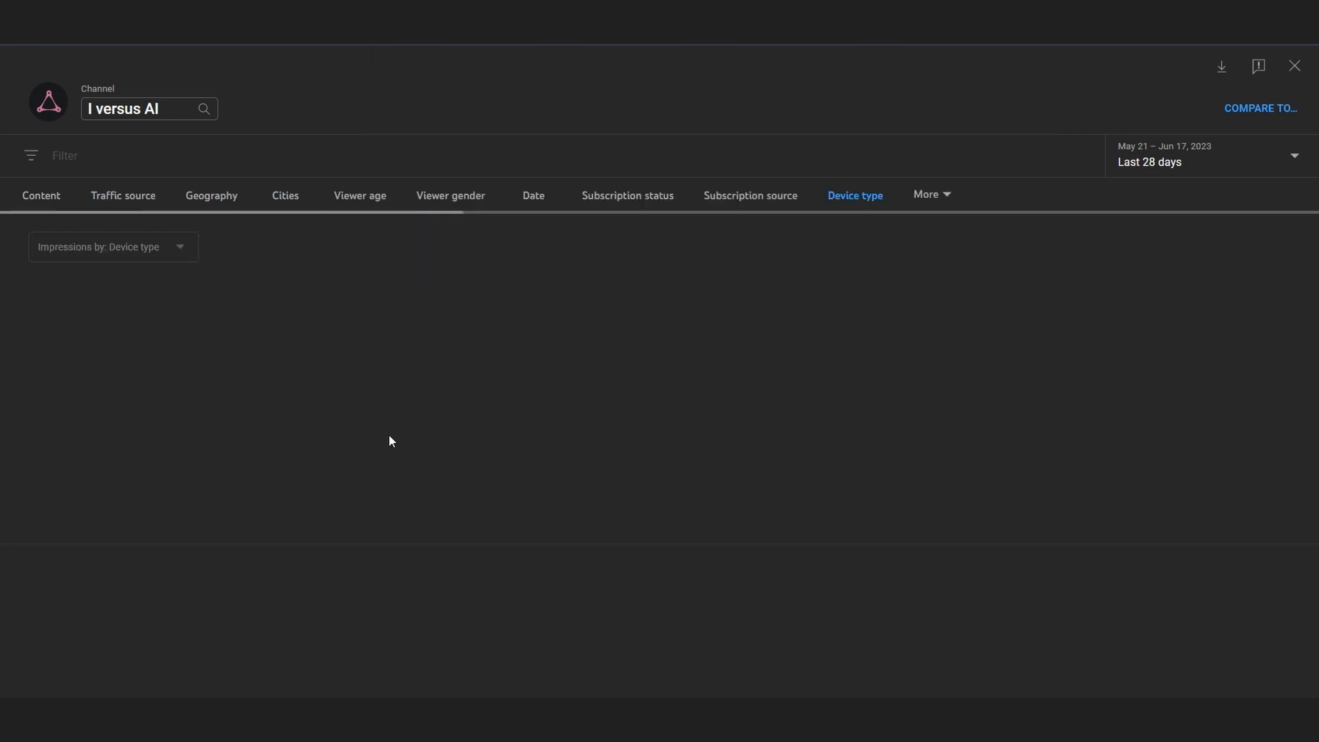
{"action": "scroll", "coordinate": [381, 616], "scroll_direction": "down", "scroll_amount": 1}
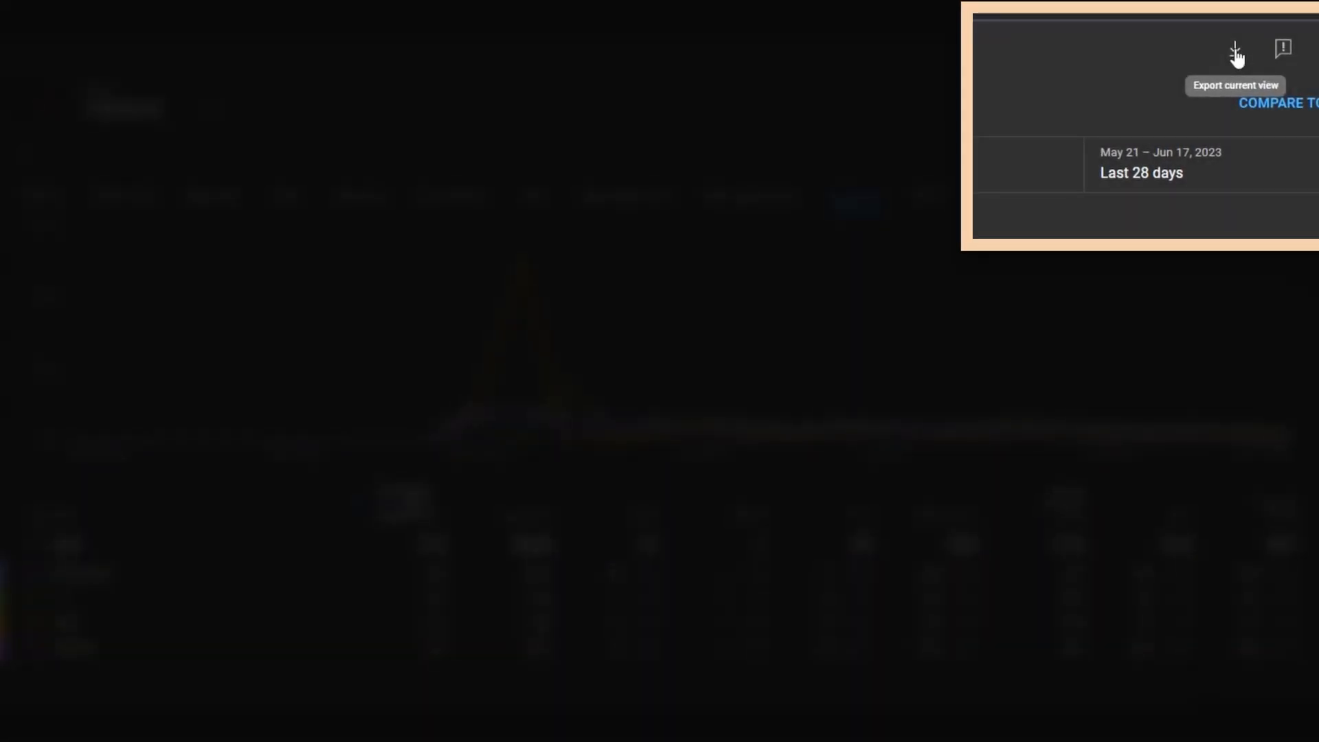
- Export the current device type view to Google Sheets and copy the whole exported data table
{"action": "left_click", "coordinate": [1236, 57]}
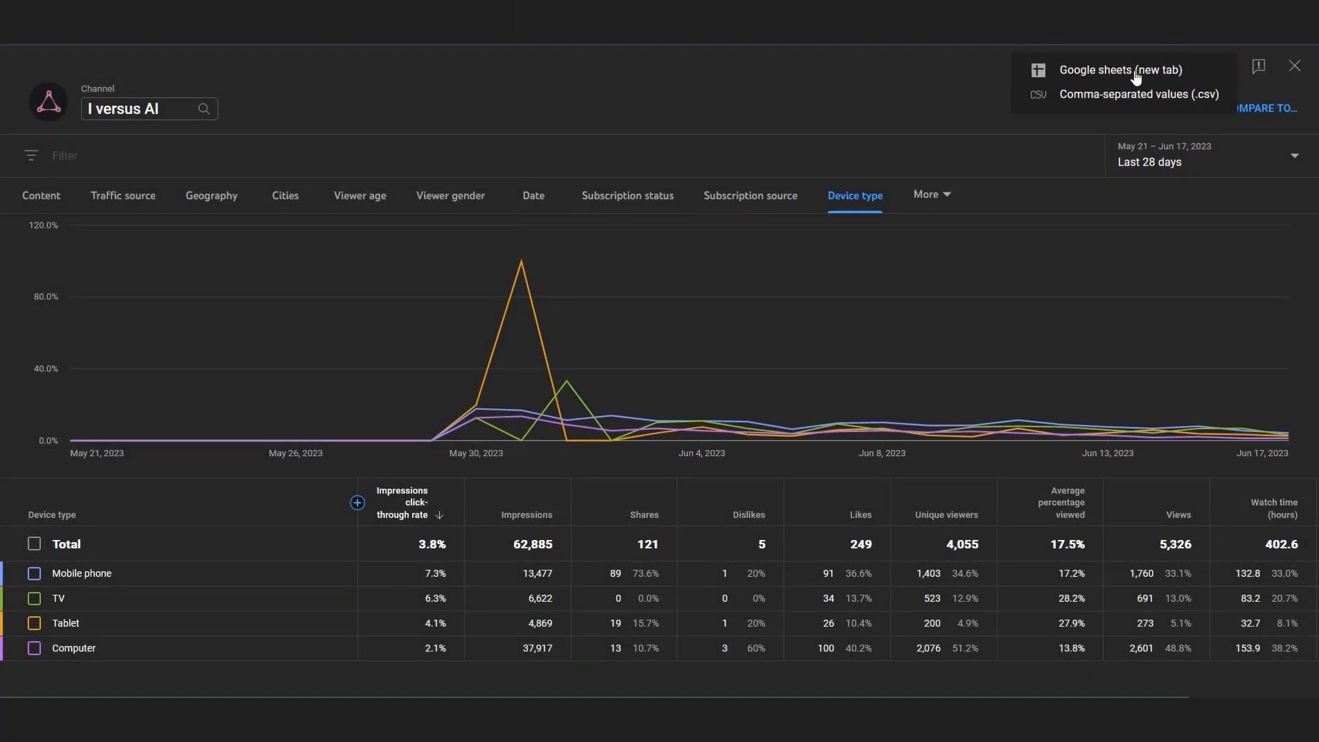
{"action": "left_click", "coordinate": [1134, 71]}
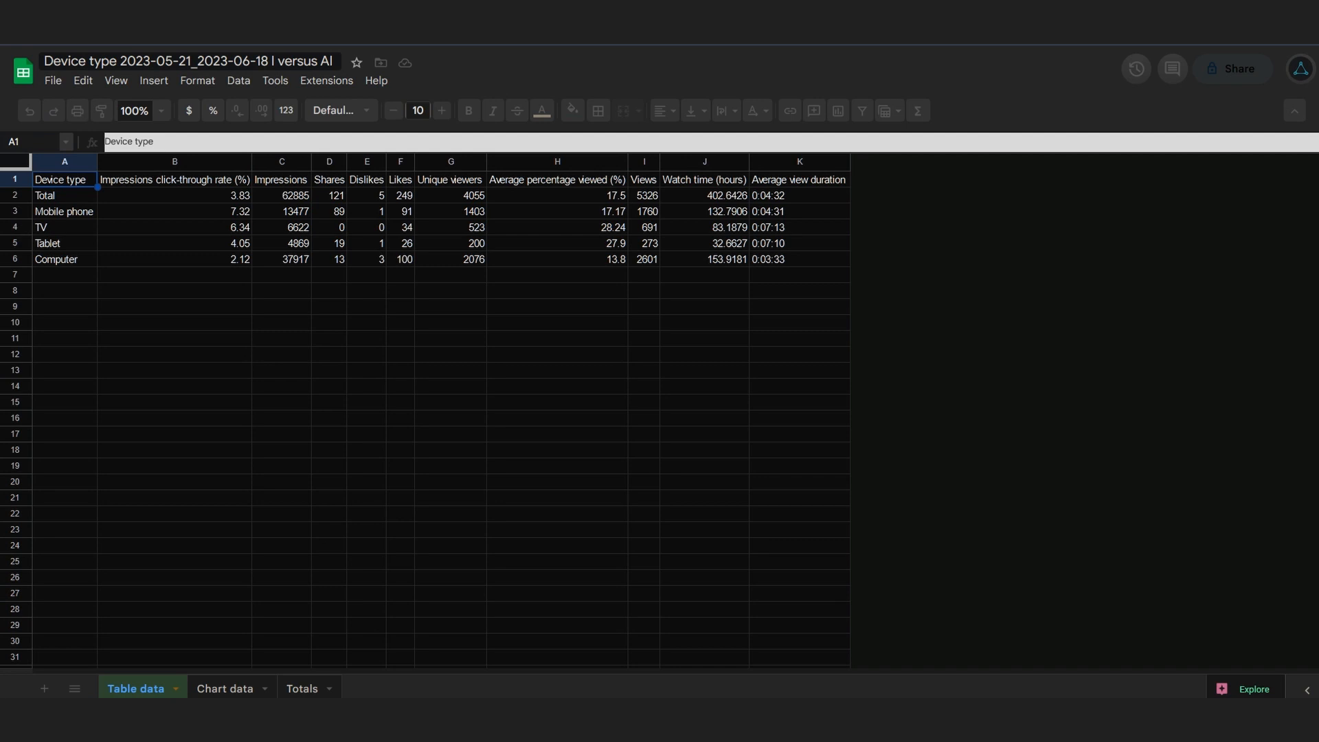
{"action": "key", "text": "ctrl+a"}
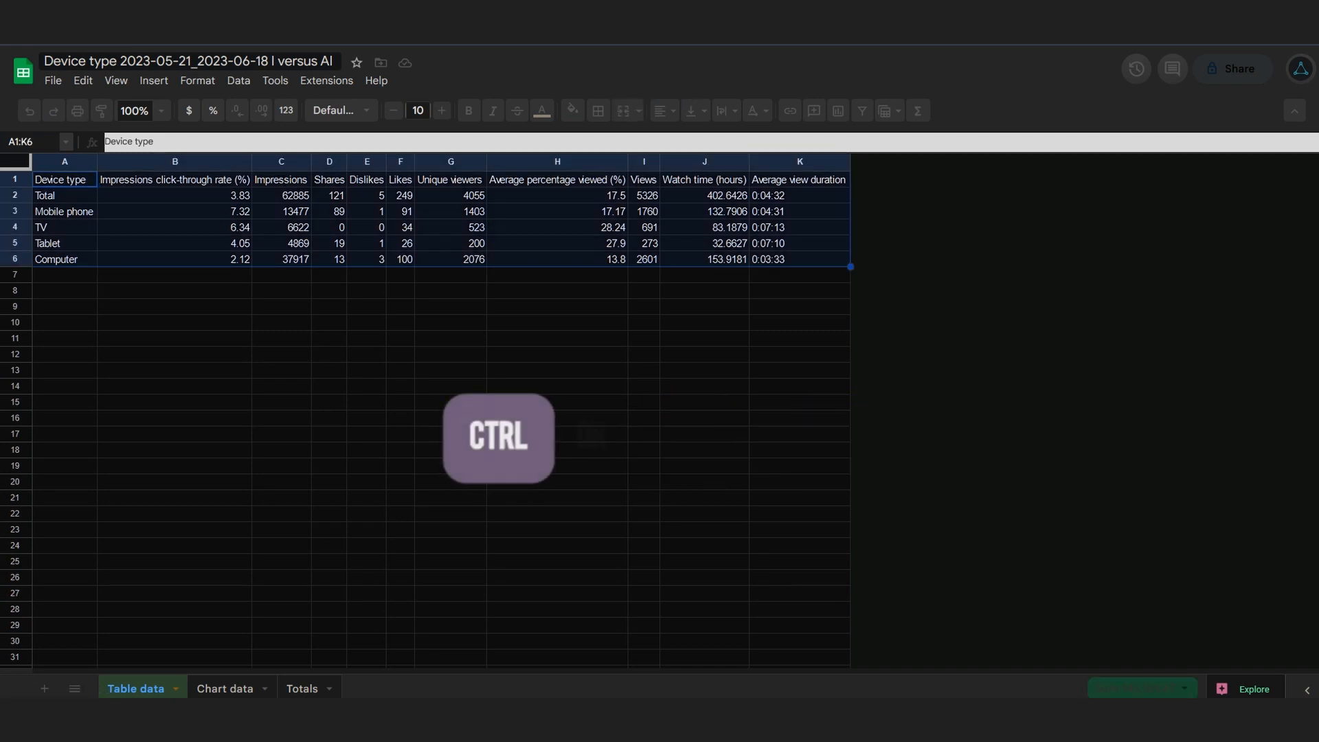
{"action": "key", "text": "ctrl+c"}
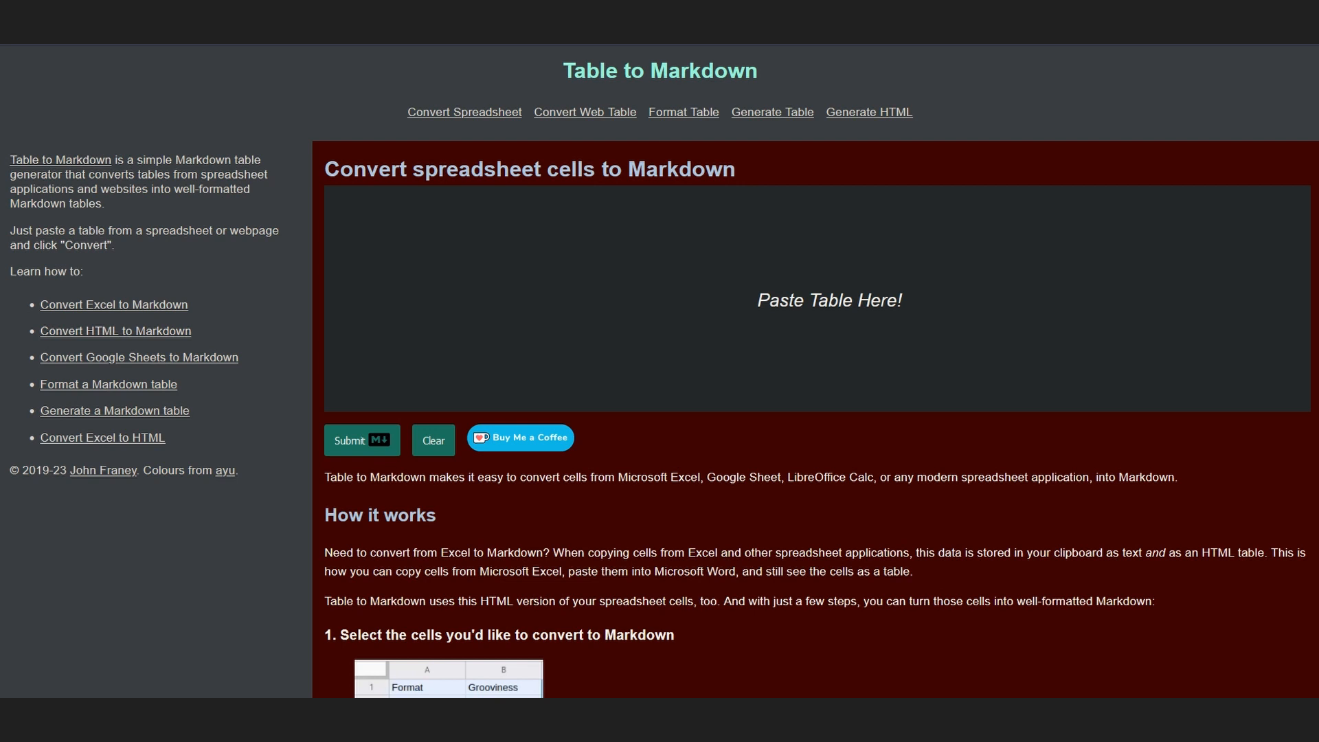
- Switch to the Table to Markdown site, convert the copied spreadsheet cells to Markdown and copy the result
{"action": "left_click", "coordinate": [553, 262]}
{"action": "key", "text": "ctrl+v"}
{"action": "left_click", "coordinate": [362, 443]}
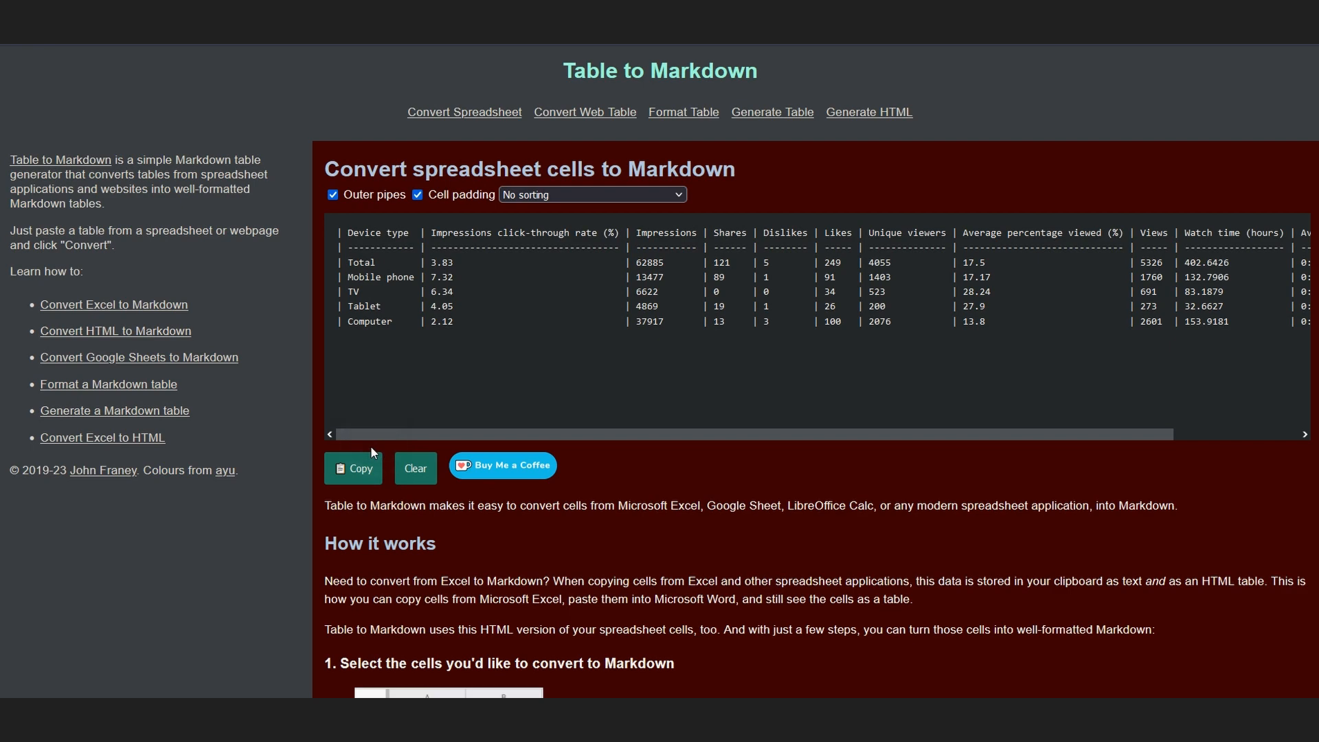
{"action": "left_click", "coordinate": [364, 474]}
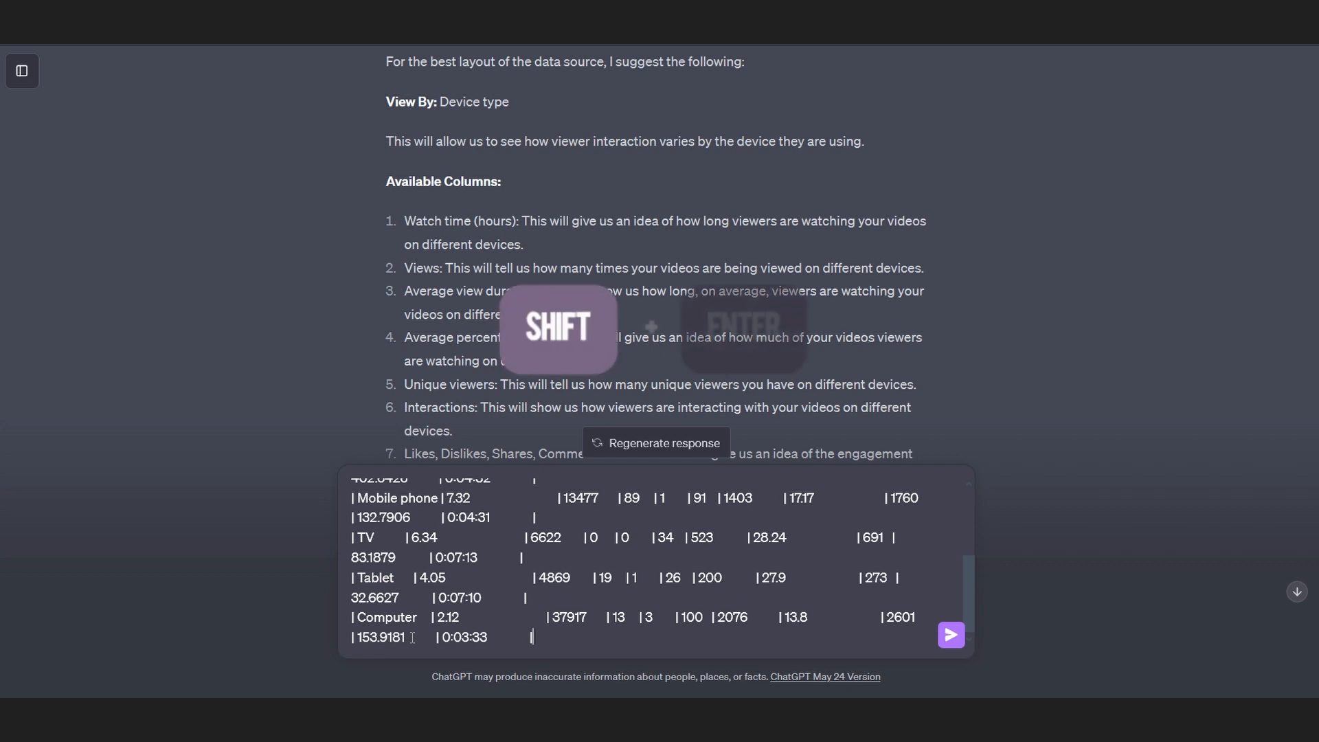
- In the ChatGPT message, add two line breaks after the pasted Markdown table
{"action": "key", "text": "shift+Return"}
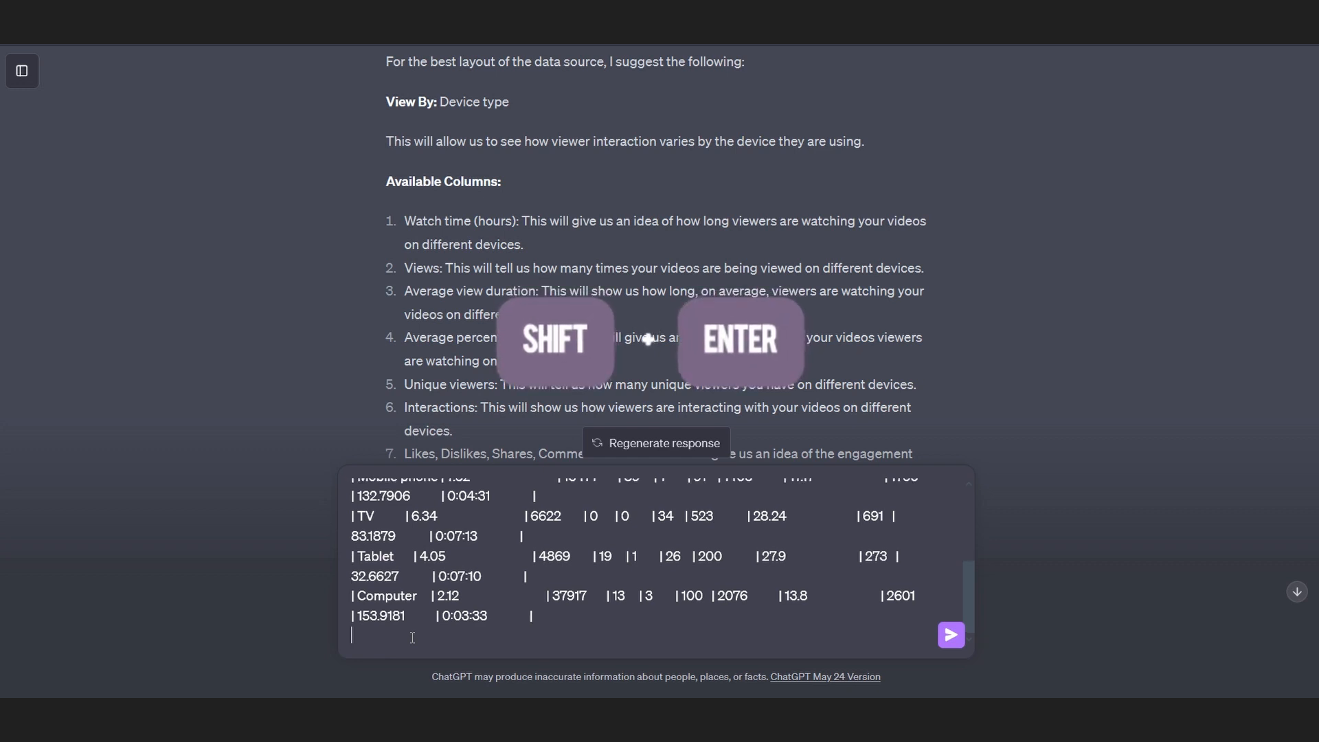
{"action": "key", "text": "shift+Return"}
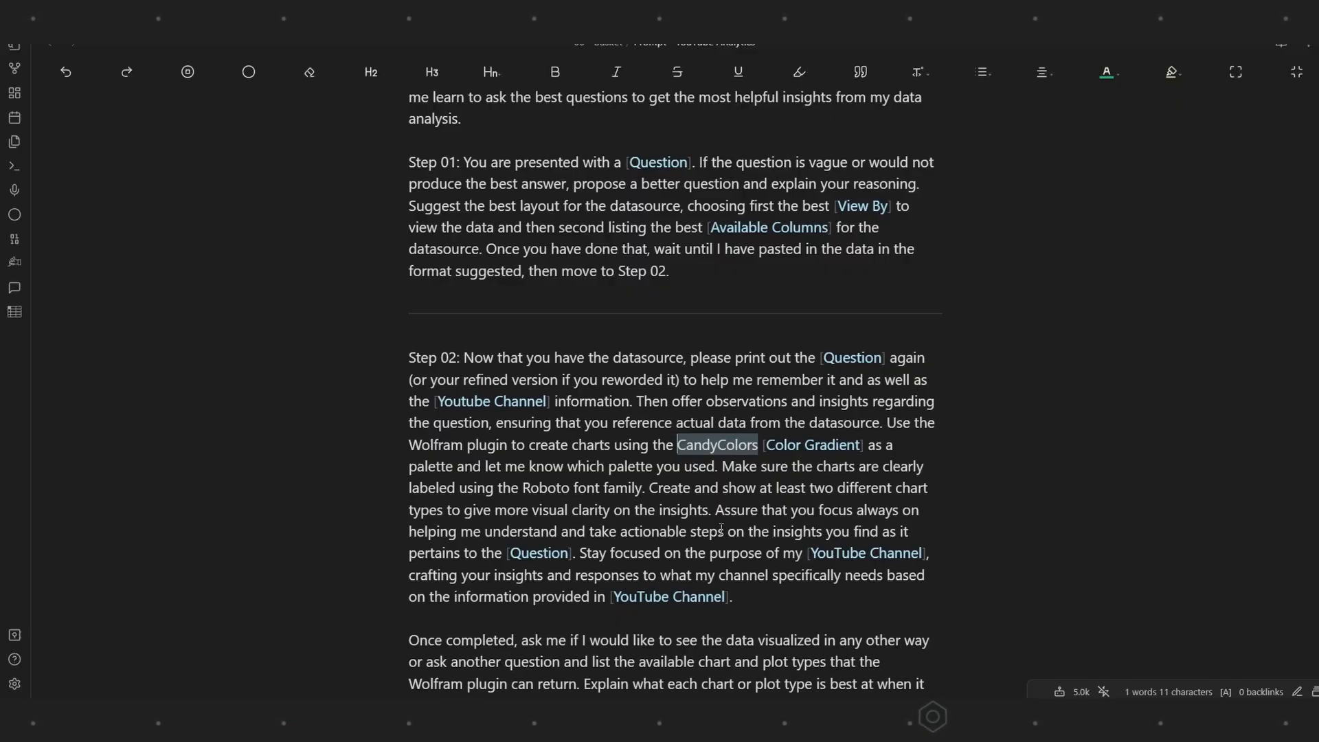
- In the prompt note, select the palette name CandyColors in Step 02, and place the text cursor after "Display the charts here."
{"action": "left_click", "coordinate": [759, 443]}
{"action": "left_click_drag", "start_coordinate": [759, 443], "coordinate": [654, 444]}
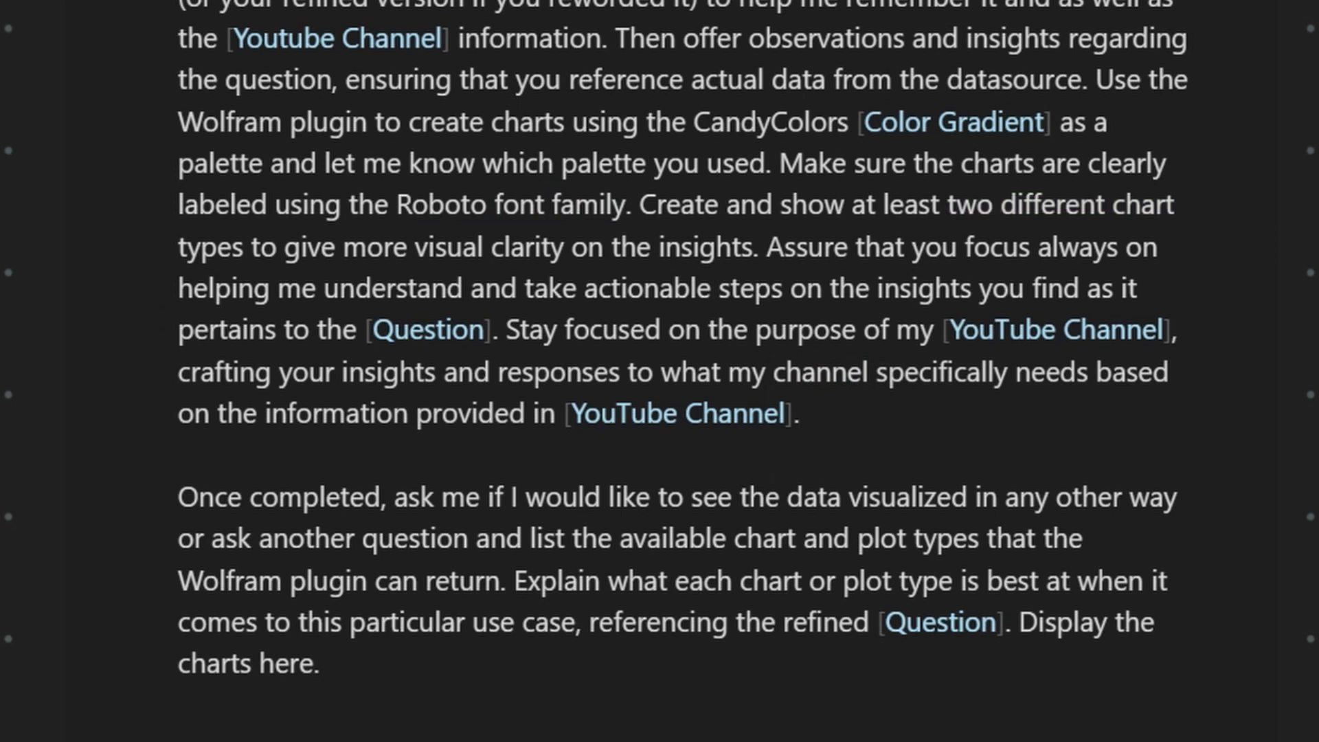
{"action": "left_click", "coordinate": [320, 663]}
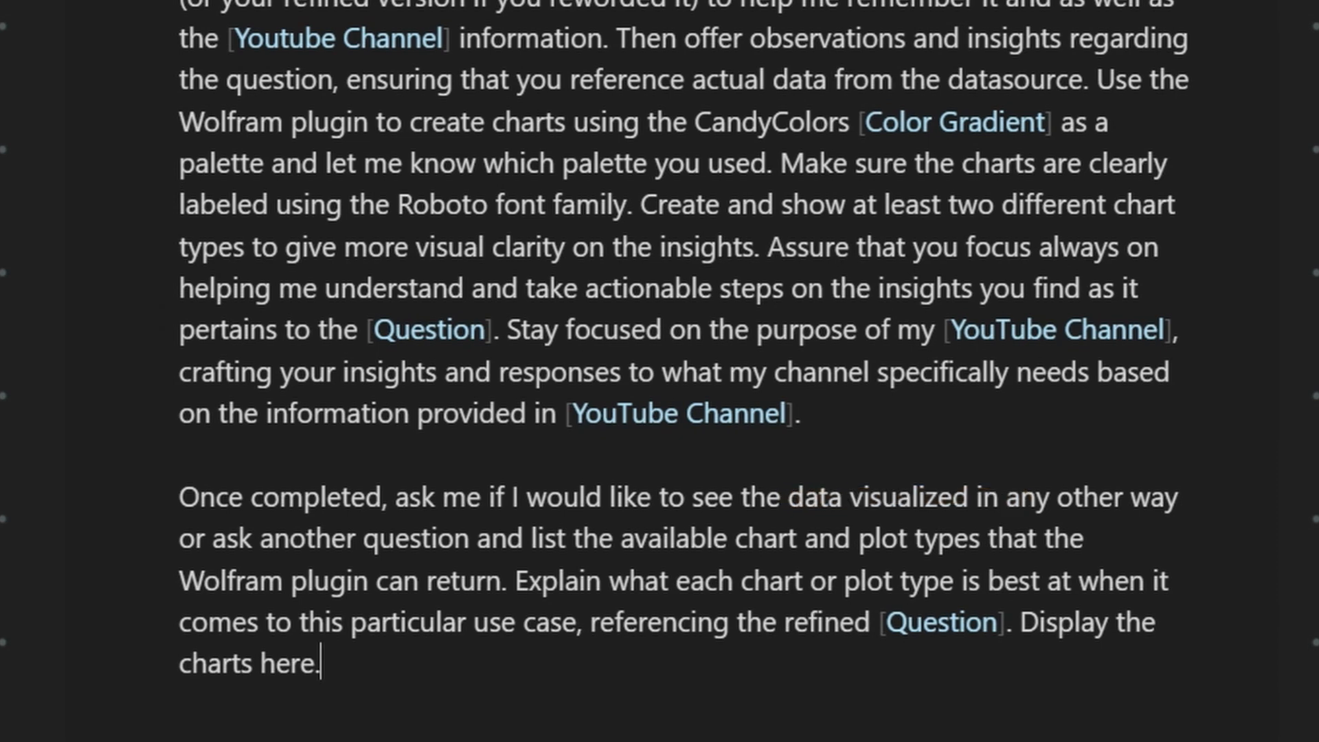
- Look over the chart types listed on Wolfram's Charting and Information Visualization page
{"action": "scroll", "coordinate": [660, 412], "scroll_direction": "down", "scroll_amount": 2}
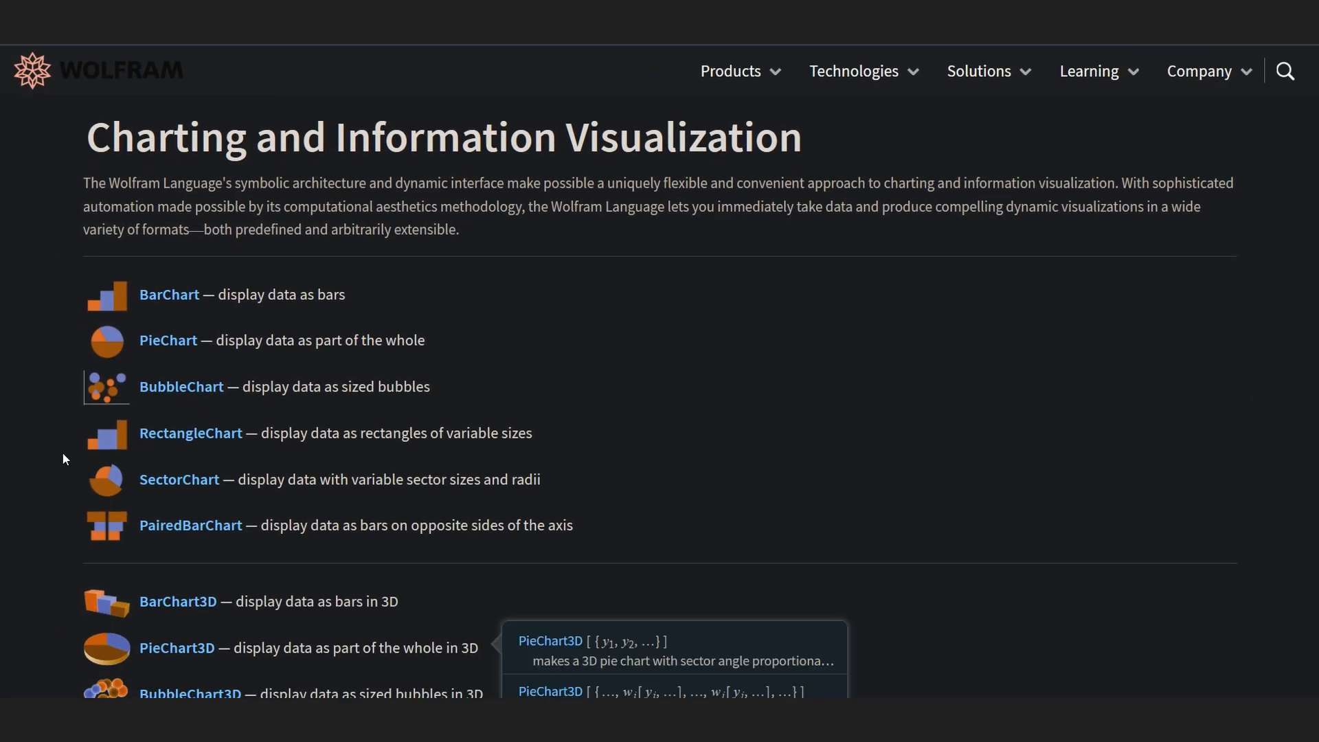
{"action": "left_click", "coordinate": [1232, 440]}
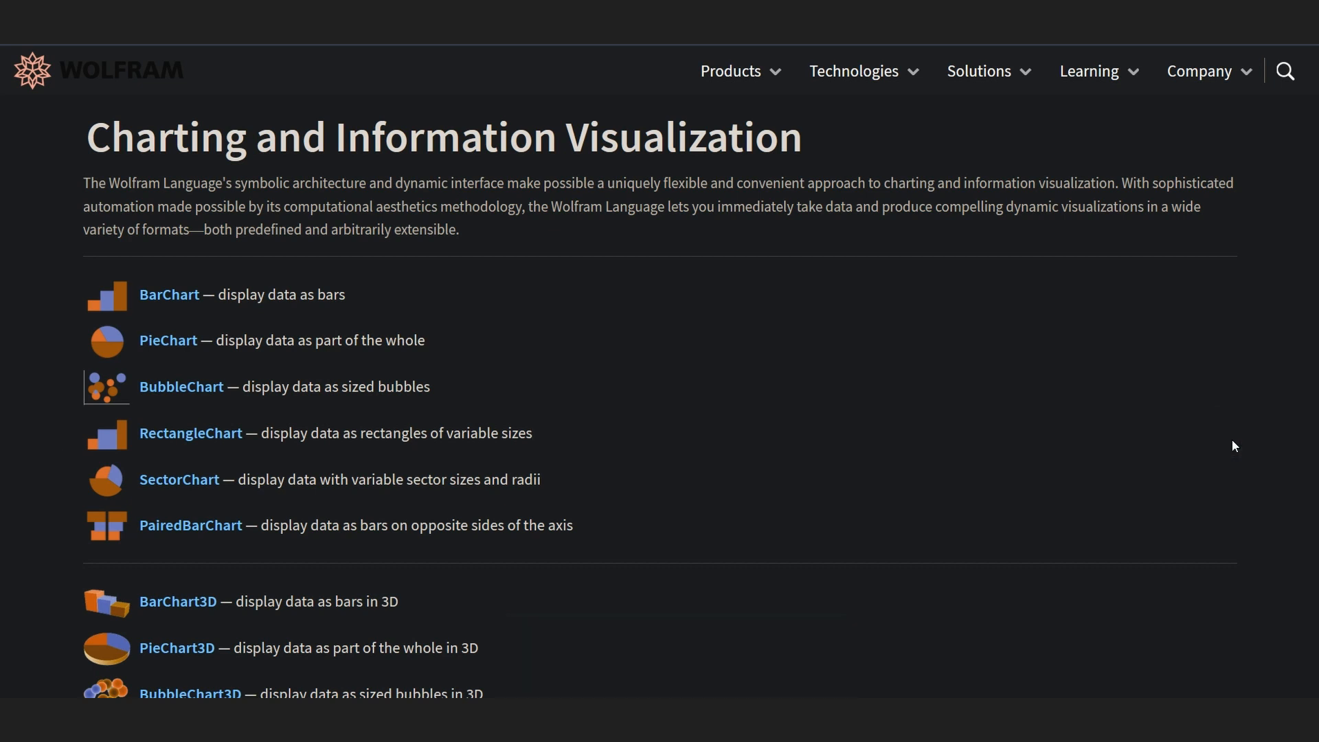
- Look through Wolfram's chart type list and the ChatGPT answers with the 3D shape from 17 random points and the cat curve
{"action": "scroll", "coordinate": [1233, 442], "scroll_direction": "down", "scroll_amount": 3}
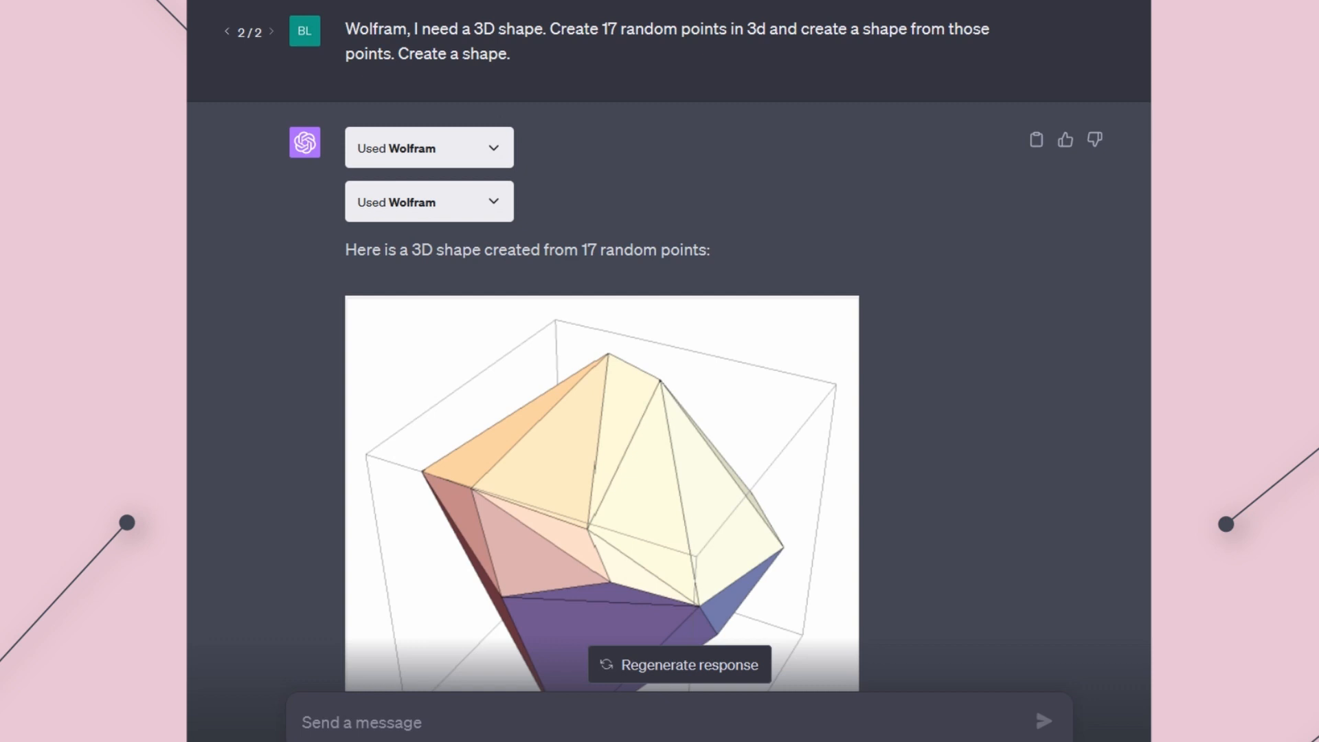
{"action": "scroll", "coordinate": [669, 413], "scroll_direction": "down", "scroll_amount": 3}
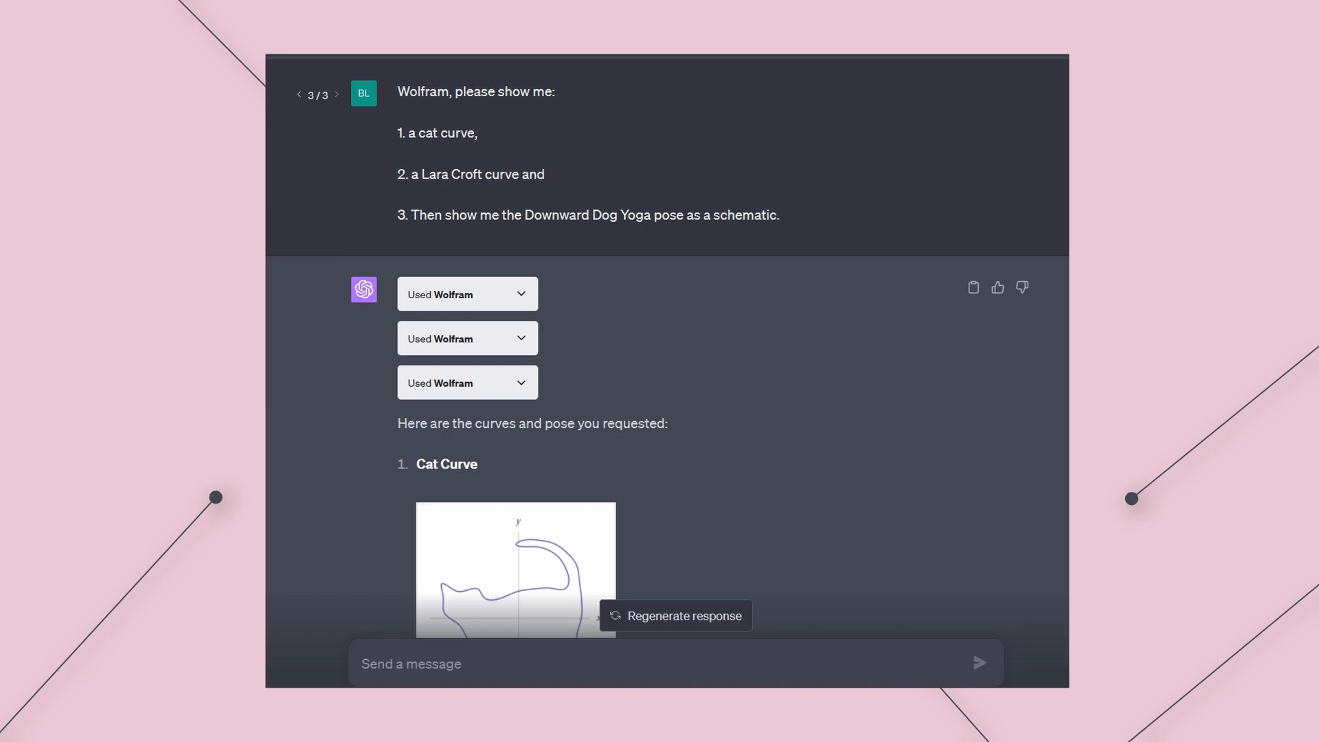
{"action": "scroll", "coordinate": [667, 371], "scroll_direction": "down", "scroll_amount": 12}
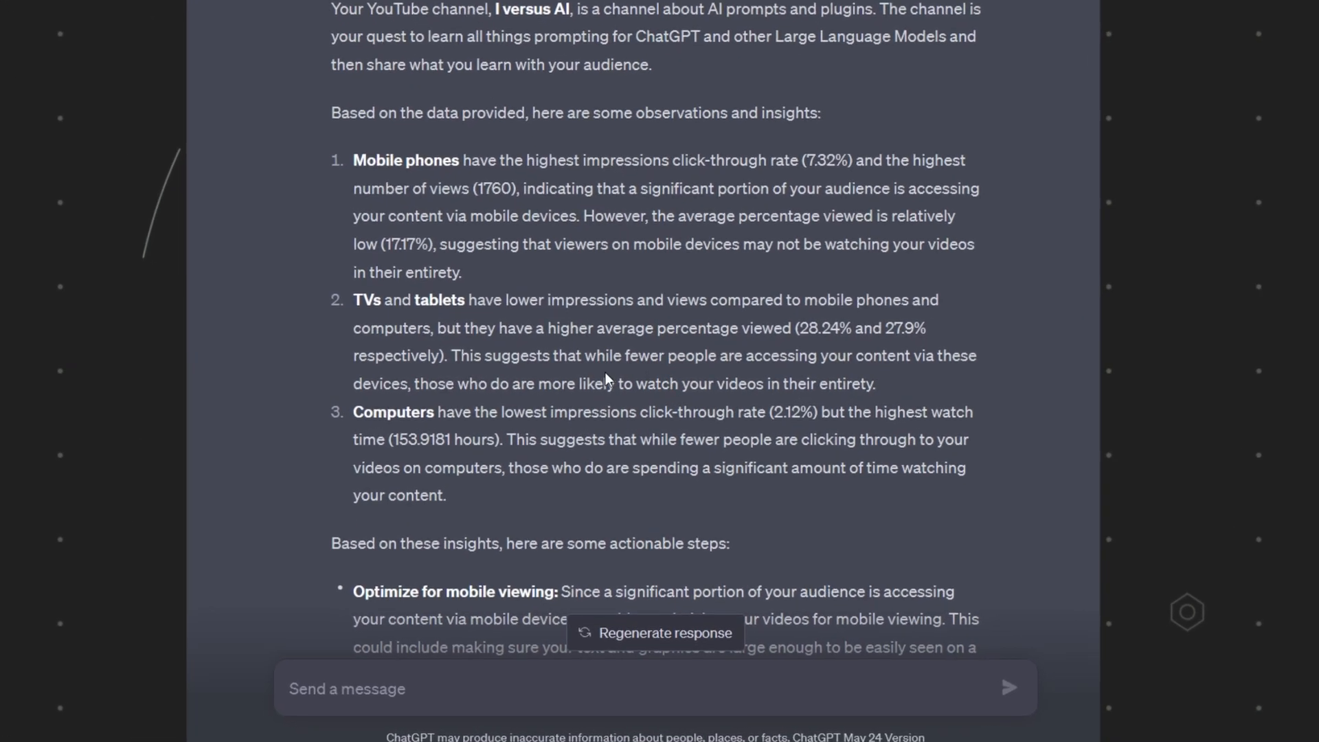
- Review ChatGPT's device insights, highlighting the sentence about TVs and tablets, and examine the click-through rate and views charts
{"action": "left_click_drag", "start_coordinate": [633, 358], "coordinate": [915, 353]}
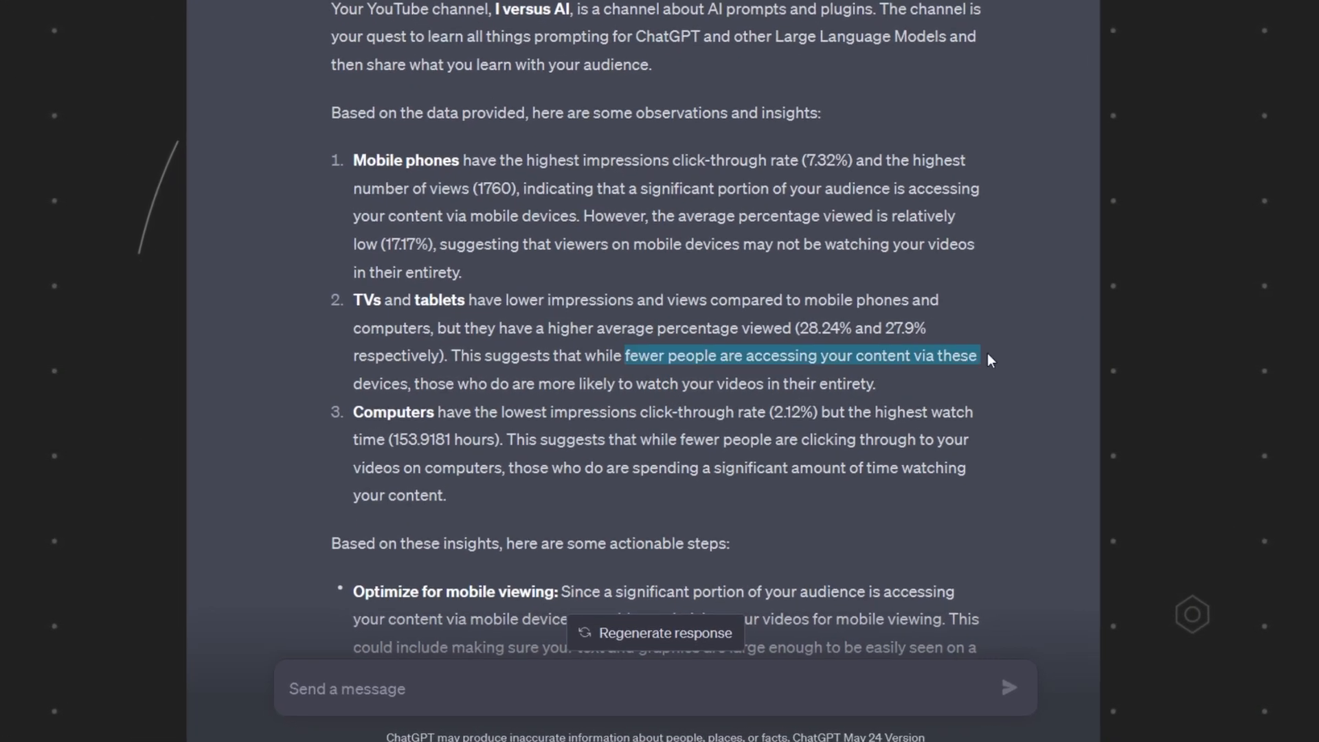
{"action": "left_click_drag", "start_coordinate": [987, 353], "coordinate": [938, 386]}
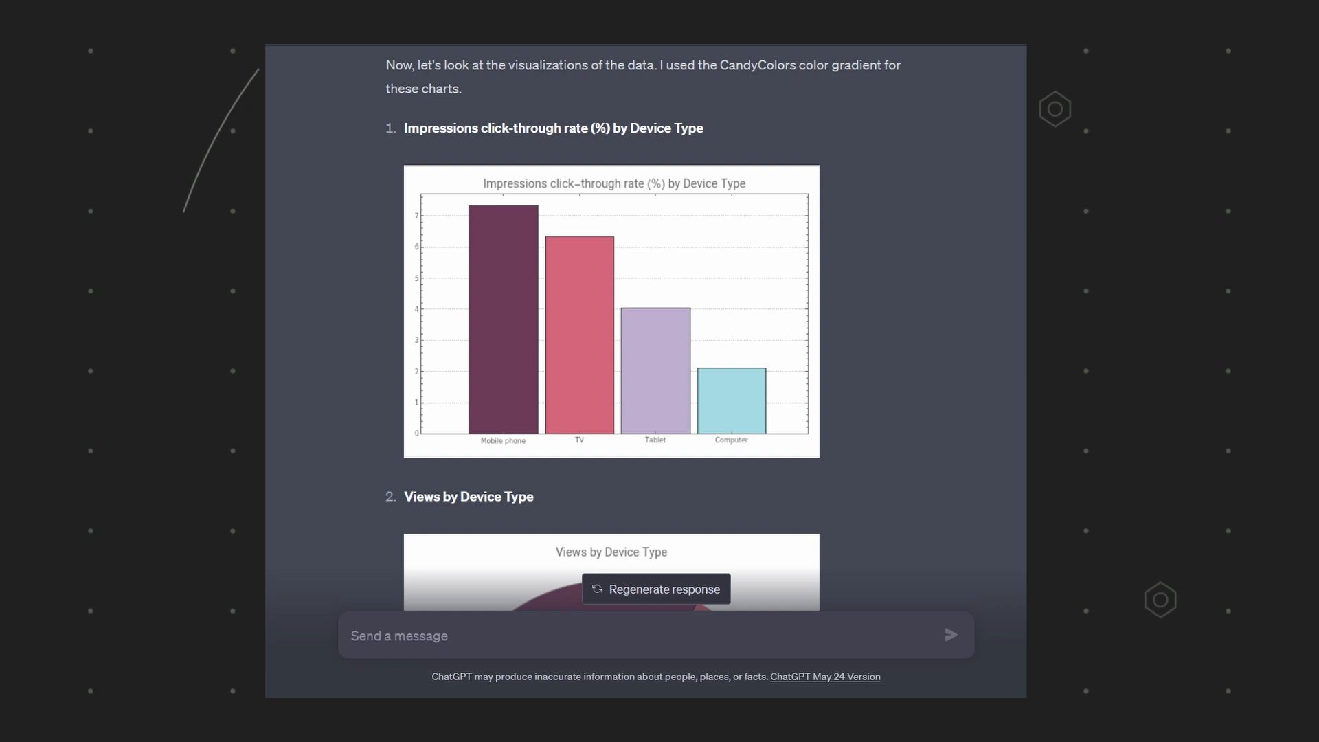
{"action": "scroll", "coordinate": [689, 447], "scroll_direction": "down", "scroll_amount": 7}
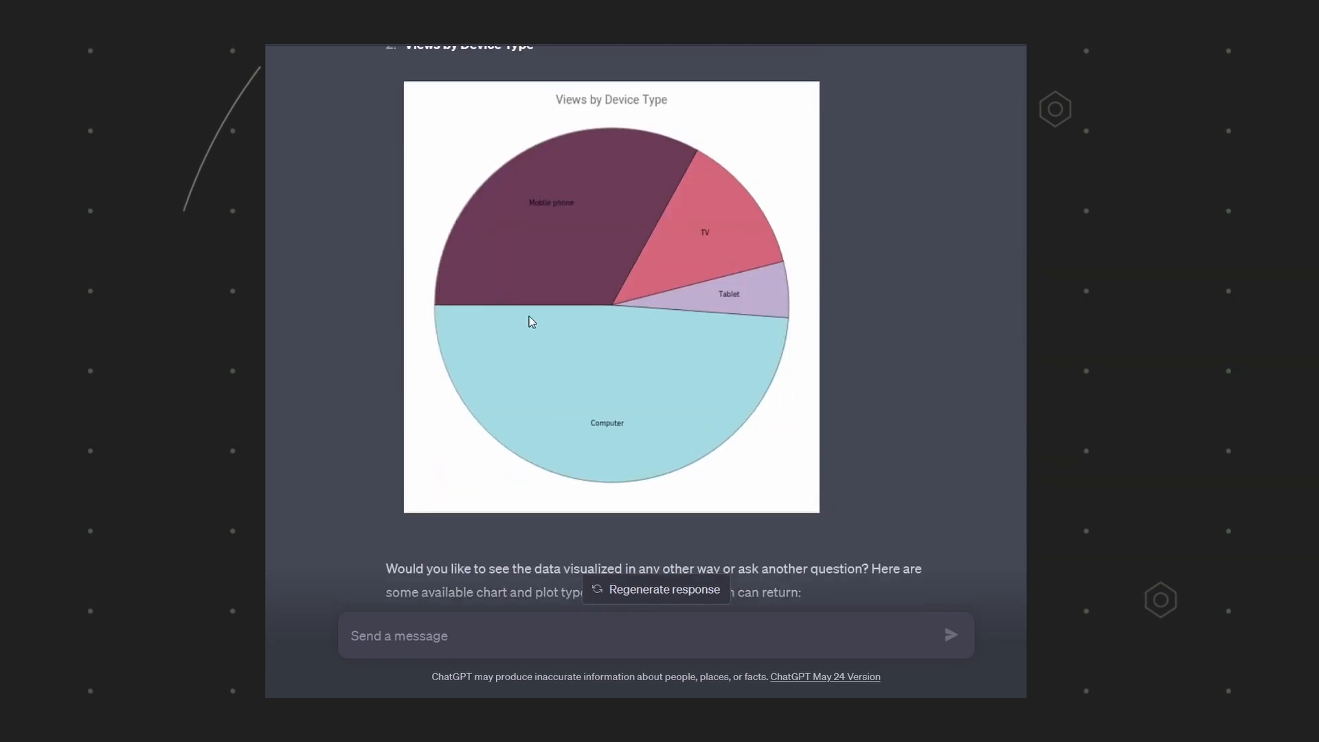
{"action": "scroll", "coordinate": [380, 383], "scroll_direction": "down", "scroll_amount": 3}
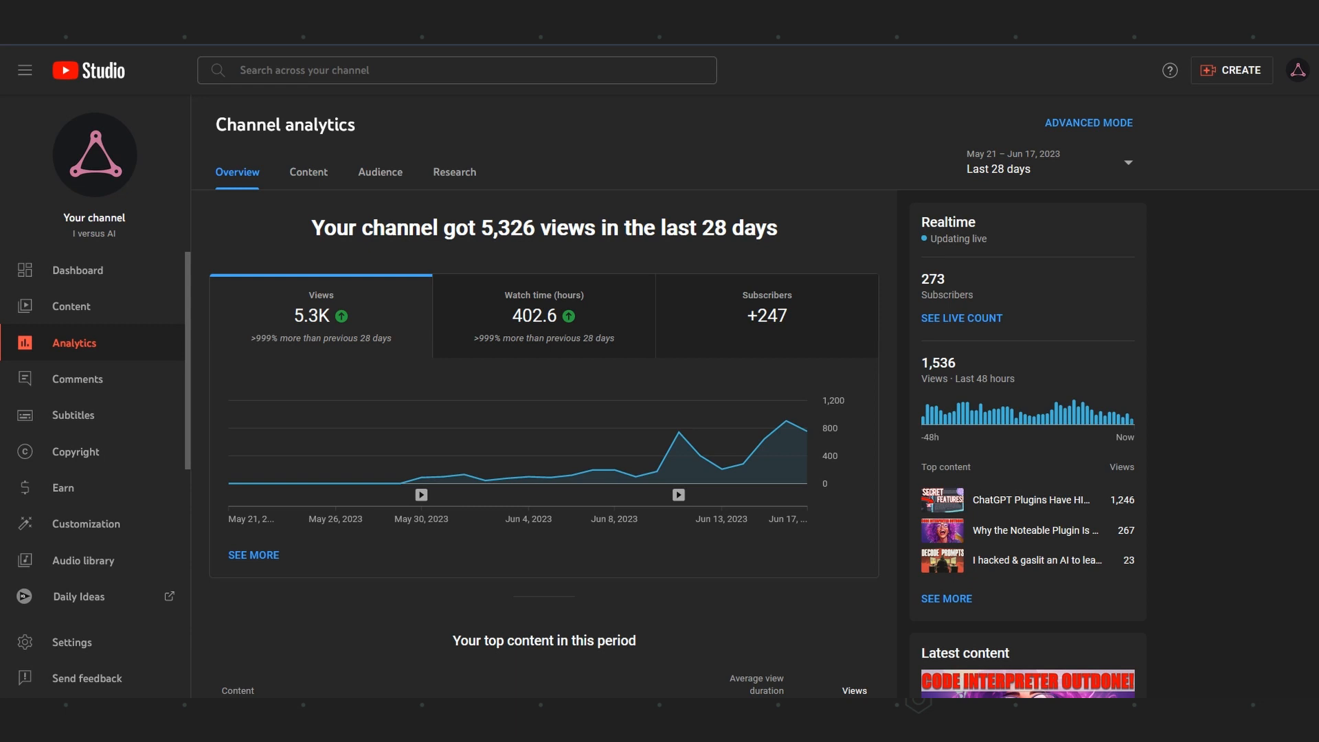
- In YouTube Studio, open the analytics of the Noteable plugin video and its detailed audience retention report
{"action": "scroll", "coordinate": [763, 396], "scroll_direction": "down", "scroll_amount": 4}
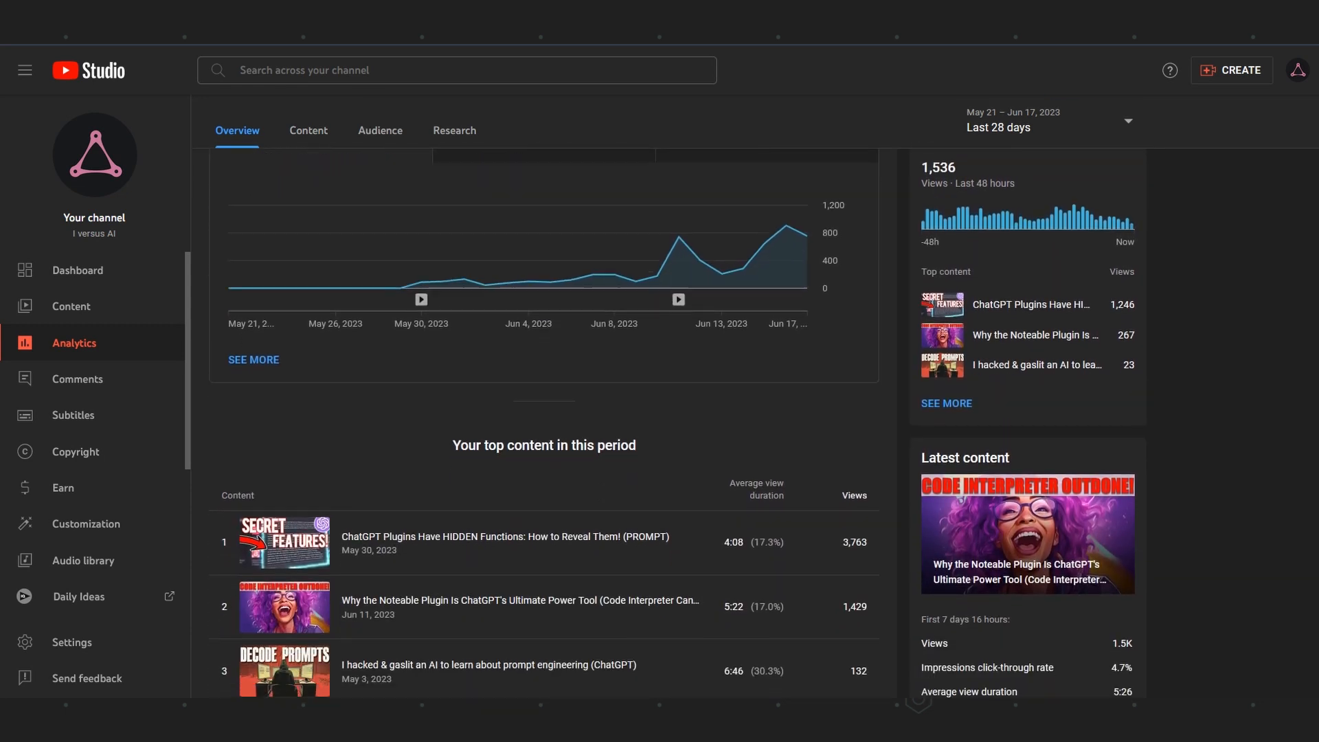
{"action": "scroll", "coordinate": [763, 396], "scroll_direction": "down", "scroll_amount": 1}
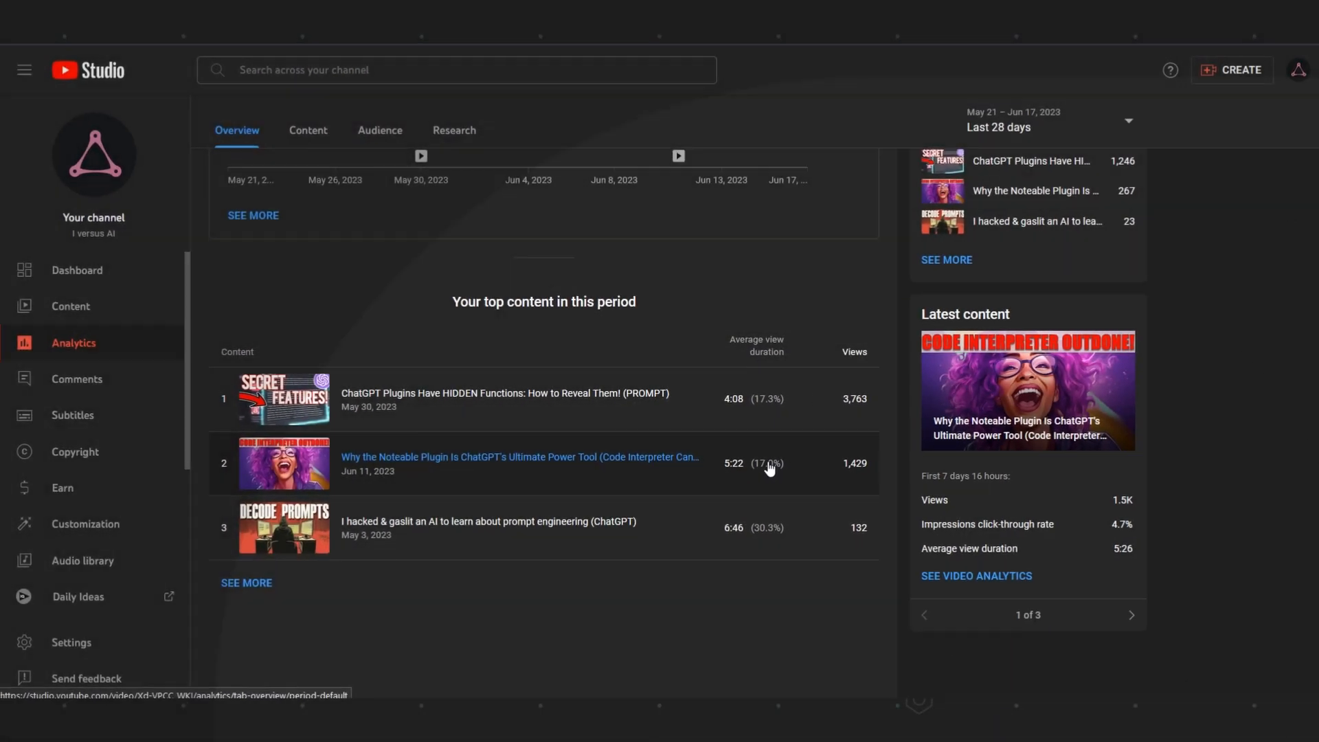
{"action": "left_click", "coordinate": [791, 487]}
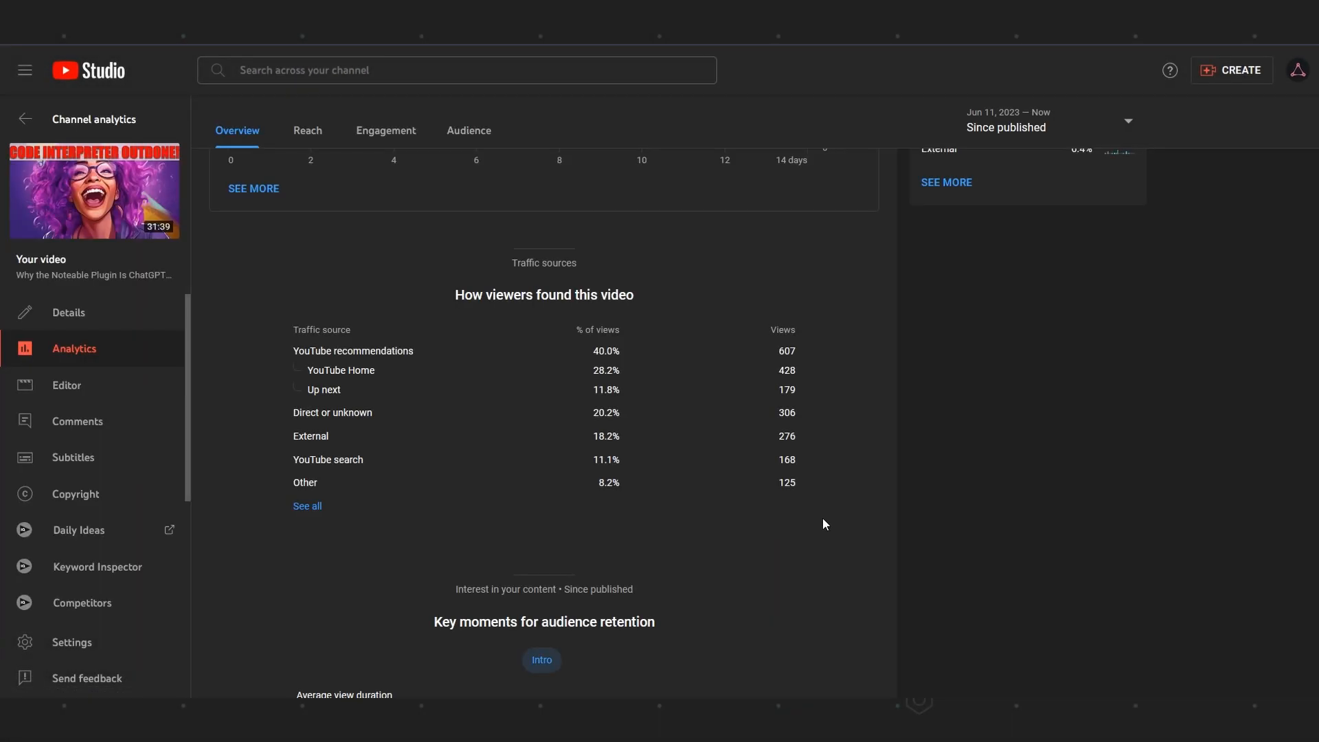
{"action": "scroll", "coordinate": [822, 517], "scroll_direction": "down", "scroll_amount": 6}
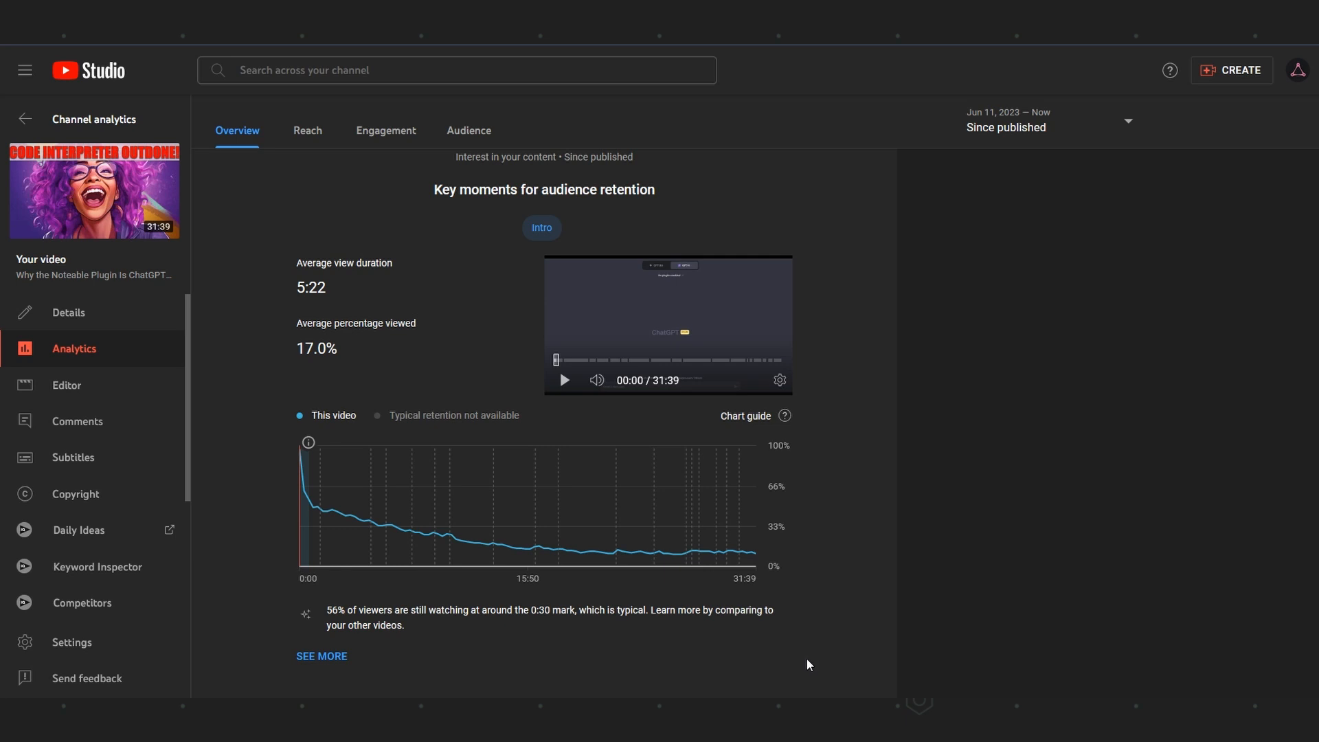
{"action": "left_click", "coordinate": [323, 656]}
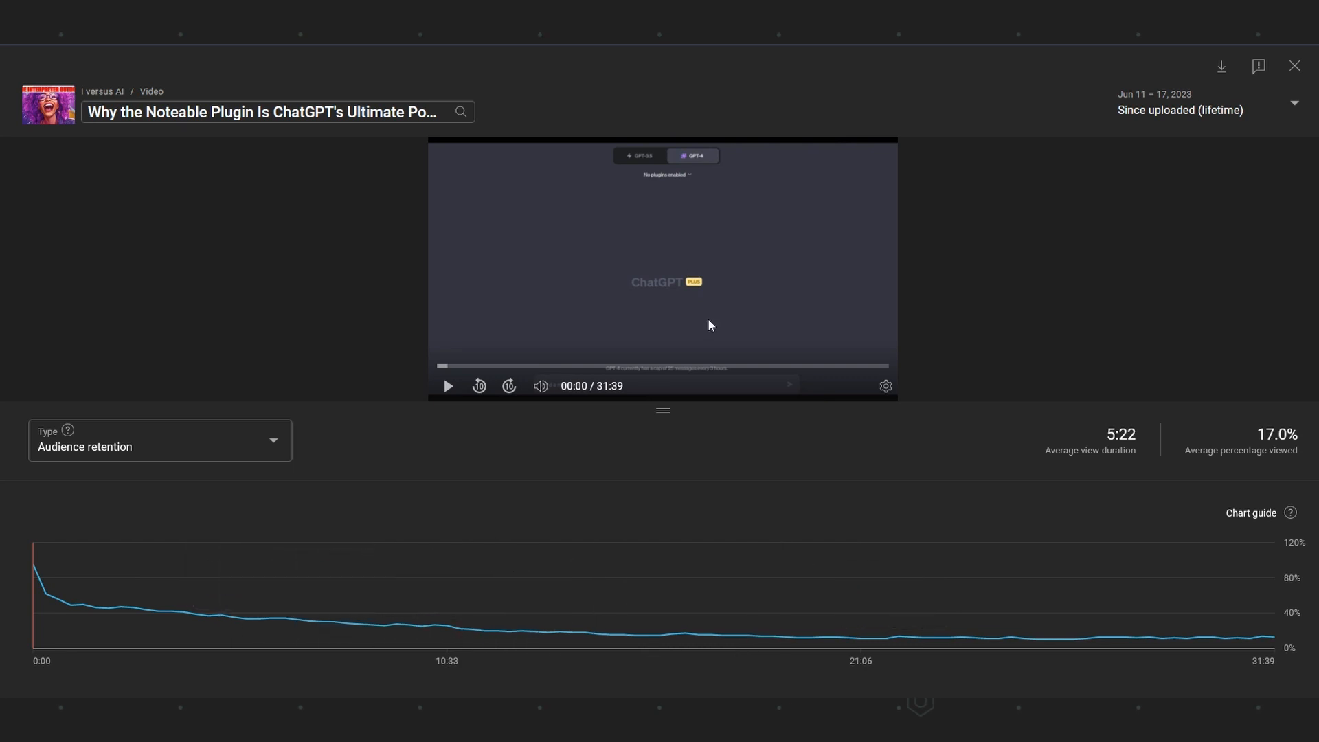
- Set the retention report type to Compared to other videos and export the data to Google Sheets
{"action": "mouse_move", "coordinate": [762, 638]}
{"action": "left_click", "coordinate": [274, 441]}
{"action": "left_click", "coordinate": [136, 467]}
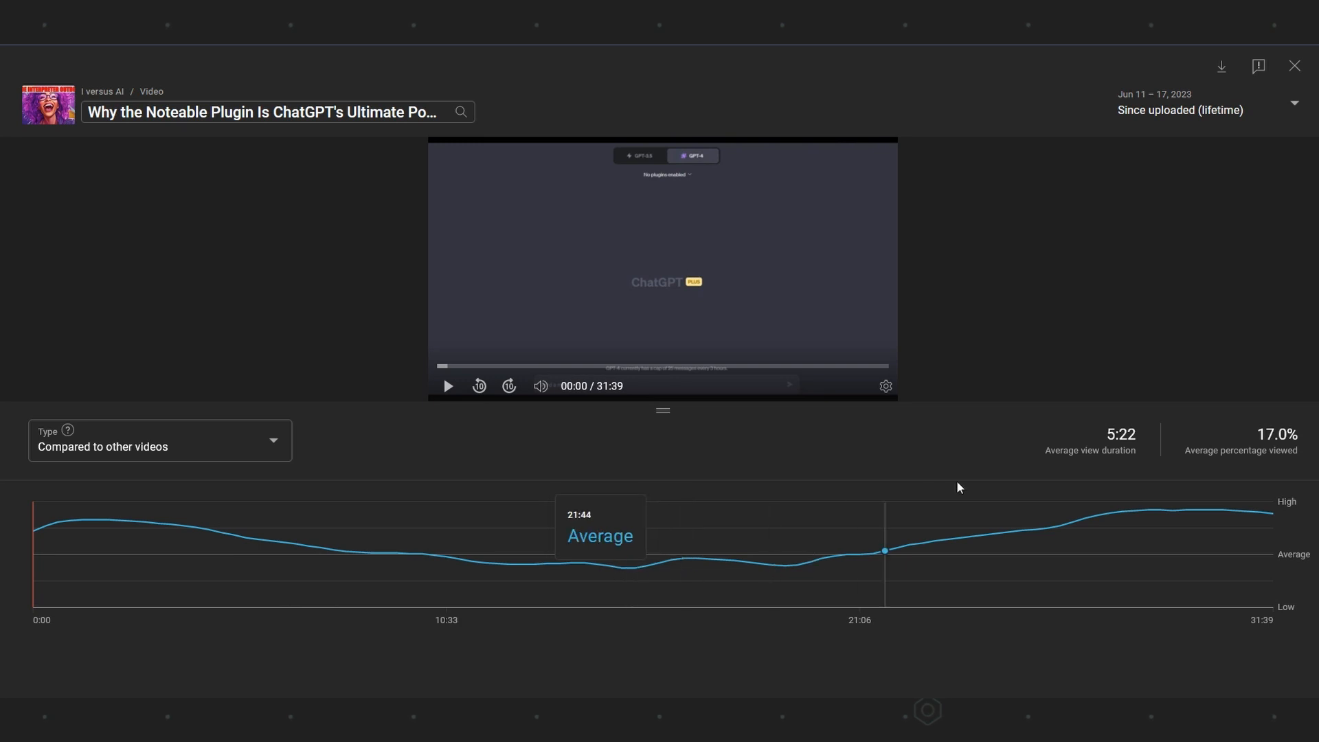
{"action": "left_click", "coordinate": [1224, 69]}
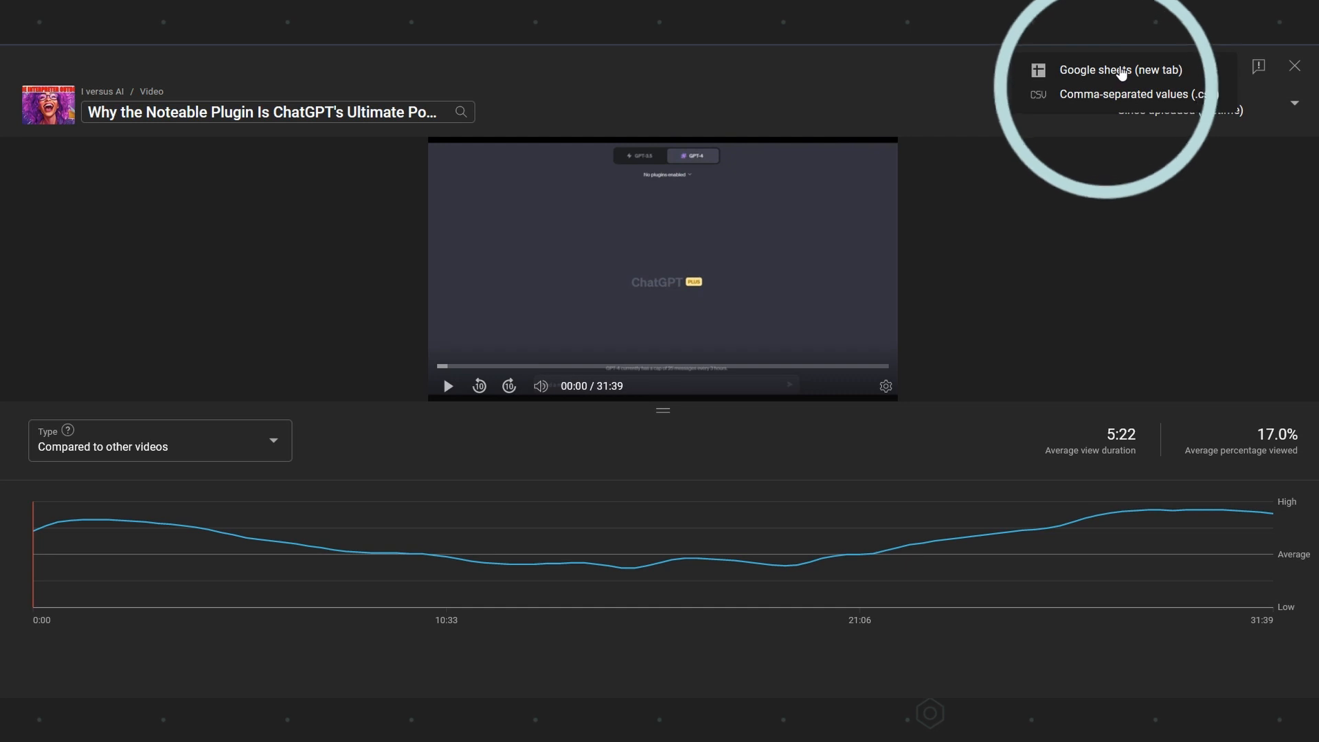
{"action": "left_click", "coordinate": [1128, 77]}
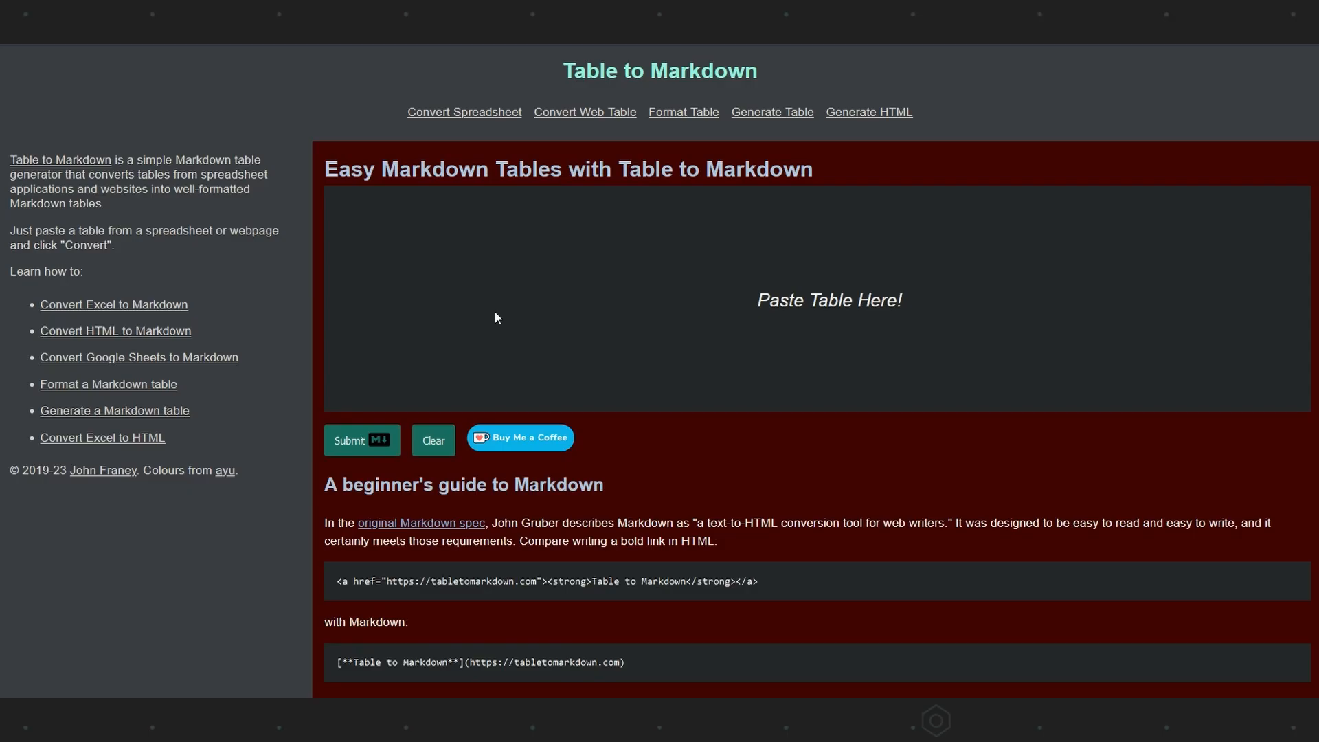
- On the Table to Markdown site, paste the retention spreadsheet cells, convert them to Markdown and copy the result
{"action": "left_click", "coordinate": [500, 266]}
{"action": "key", "text": "ctrl+v"}
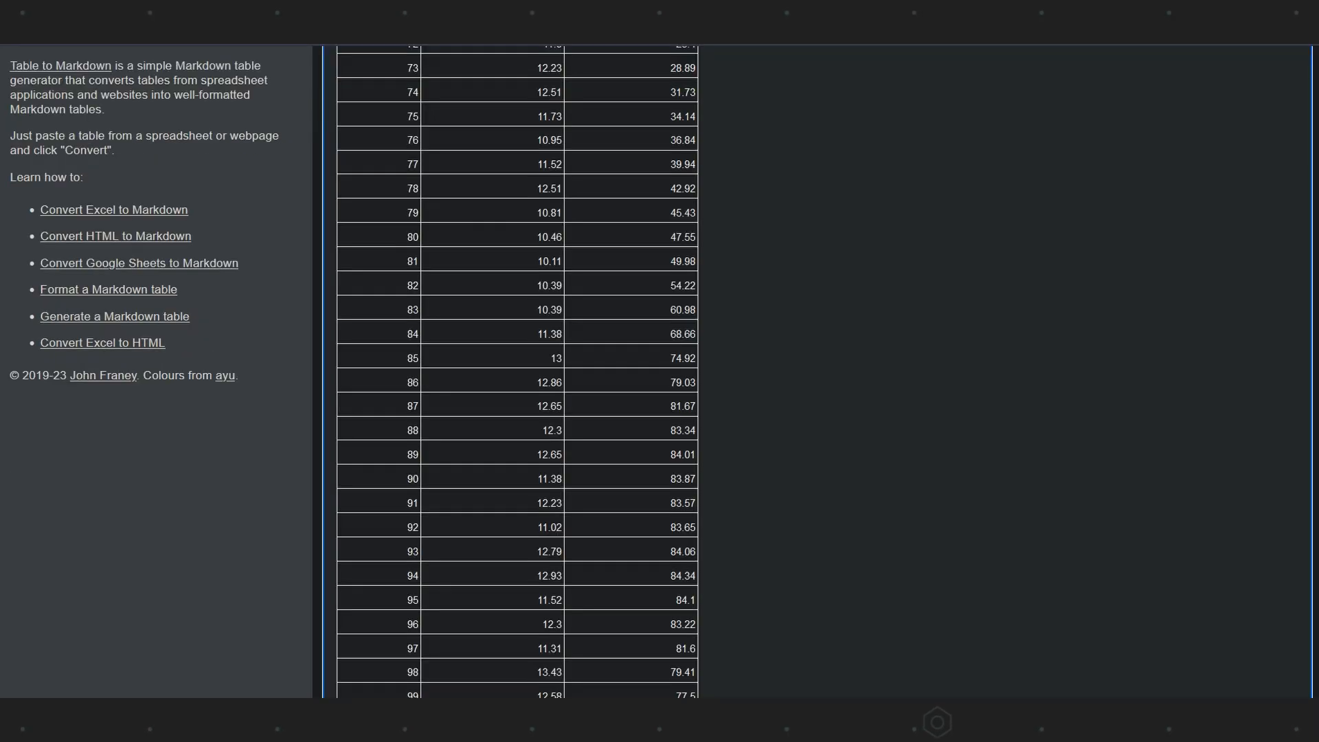
{"action": "scroll", "coordinate": [547, 582], "scroll_direction": "down", "scroll_amount": 4}
{"action": "left_click", "coordinate": [360, 494]}
{"action": "scroll", "coordinate": [530, 418], "scroll_direction": "up", "scroll_amount": 14}
{"action": "left_click", "coordinate": [362, 499]}
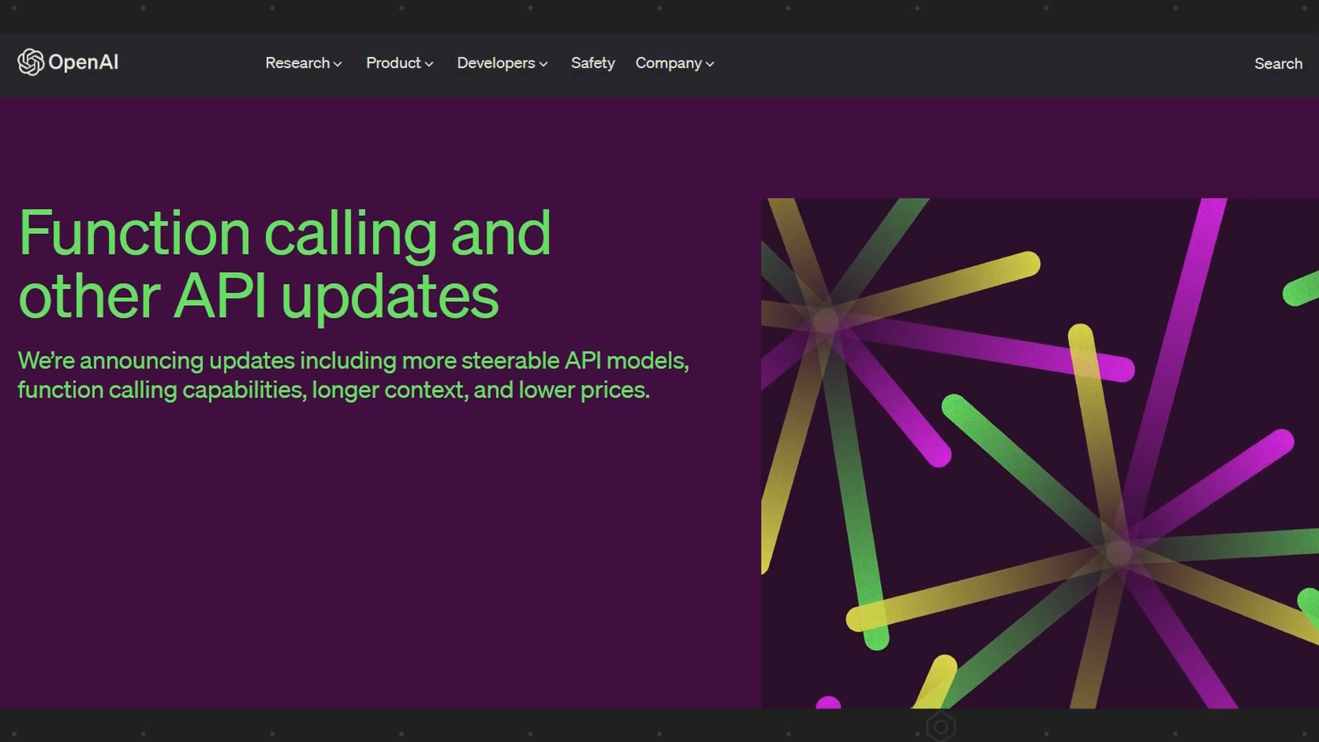
- Read OpenAI's "Function calling and other API updates" announcement down to the list of updates
{"action": "scroll", "coordinate": [659, 402], "scroll_direction": "down", "scroll_amount": 6}
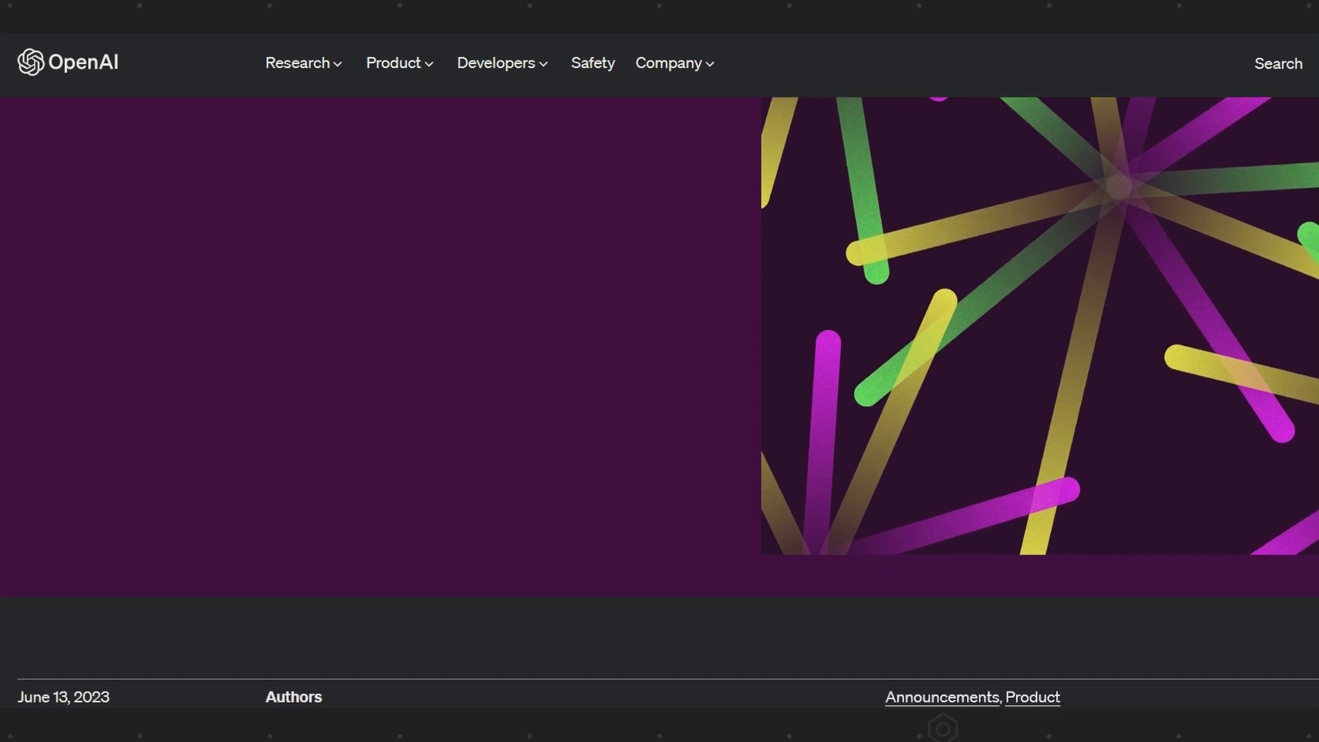
{"action": "scroll", "coordinate": [660, 402], "scroll_direction": "down", "scroll_amount": 6}
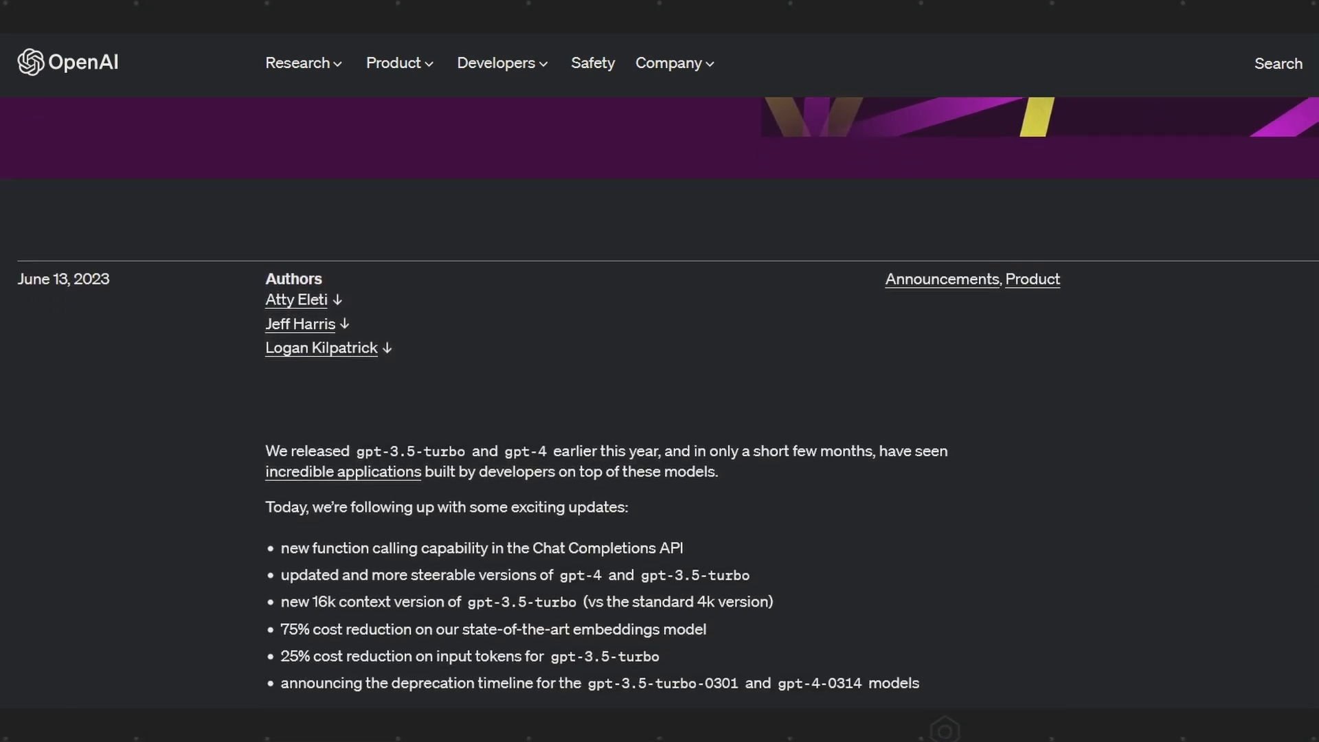
{"action": "scroll", "coordinate": [660, 402], "scroll_direction": "down", "scroll_amount": 1}
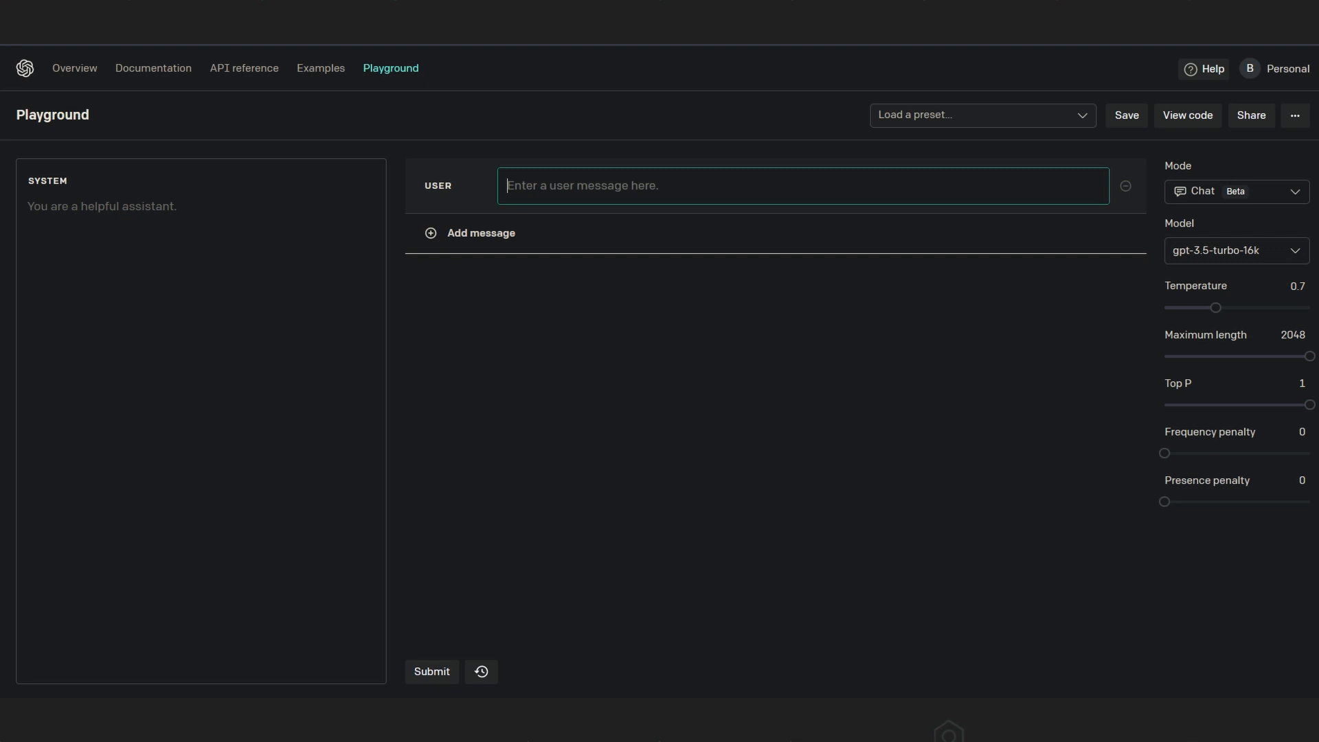
- In the OpenAI Playground, use Chat mode with the gpt-3.5-turbo-16k model and paste the Markdown table as the user message
{"action": "left_click", "coordinate": [1223, 190]}
{"action": "left_click", "coordinate": [1208, 261]}
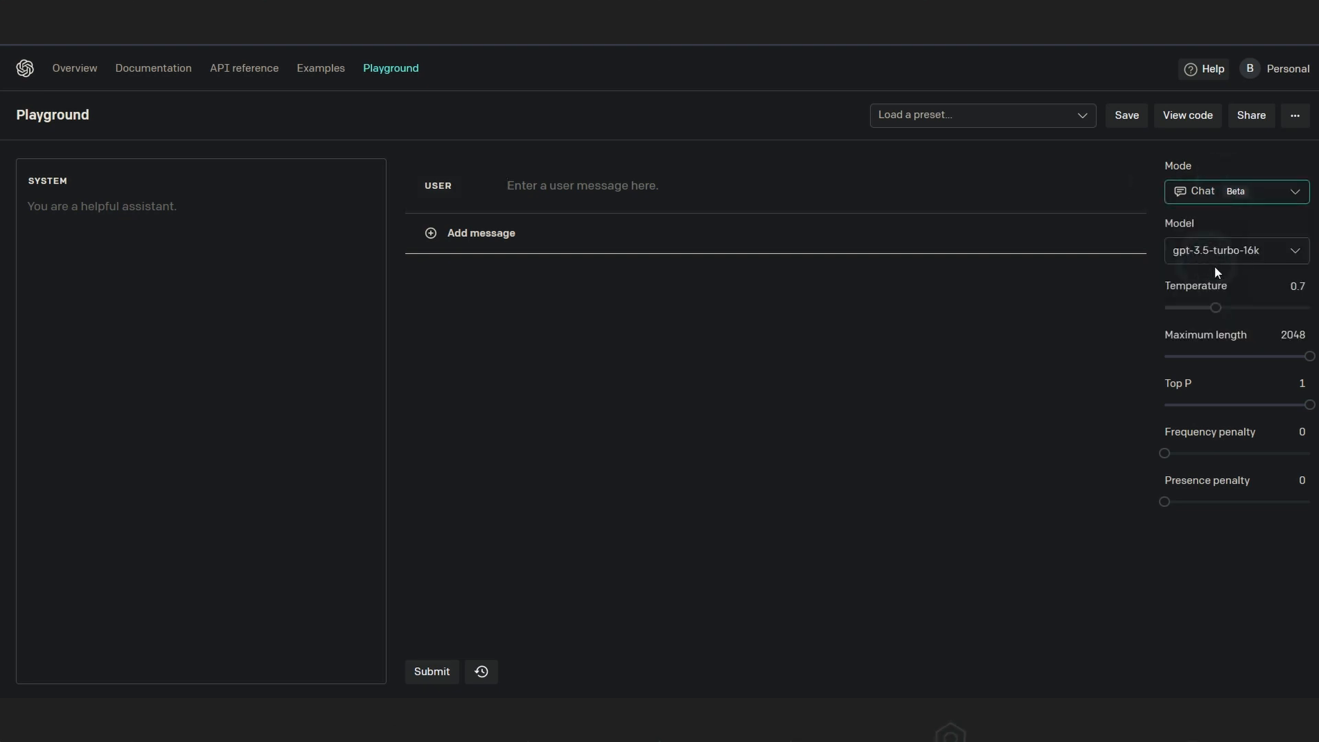
{"action": "left_click", "coordinate": [1190, 250]}
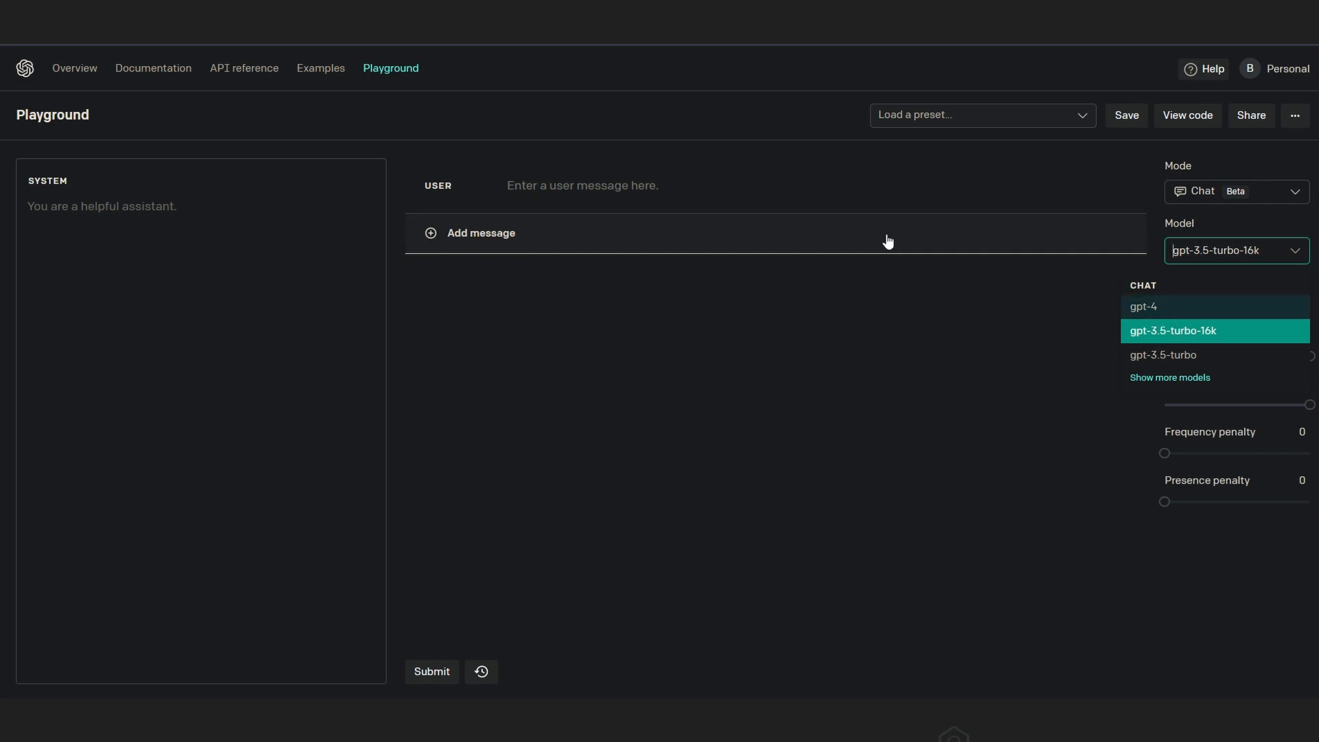
{"action": "left_click", "coordinate": [640, 190]}
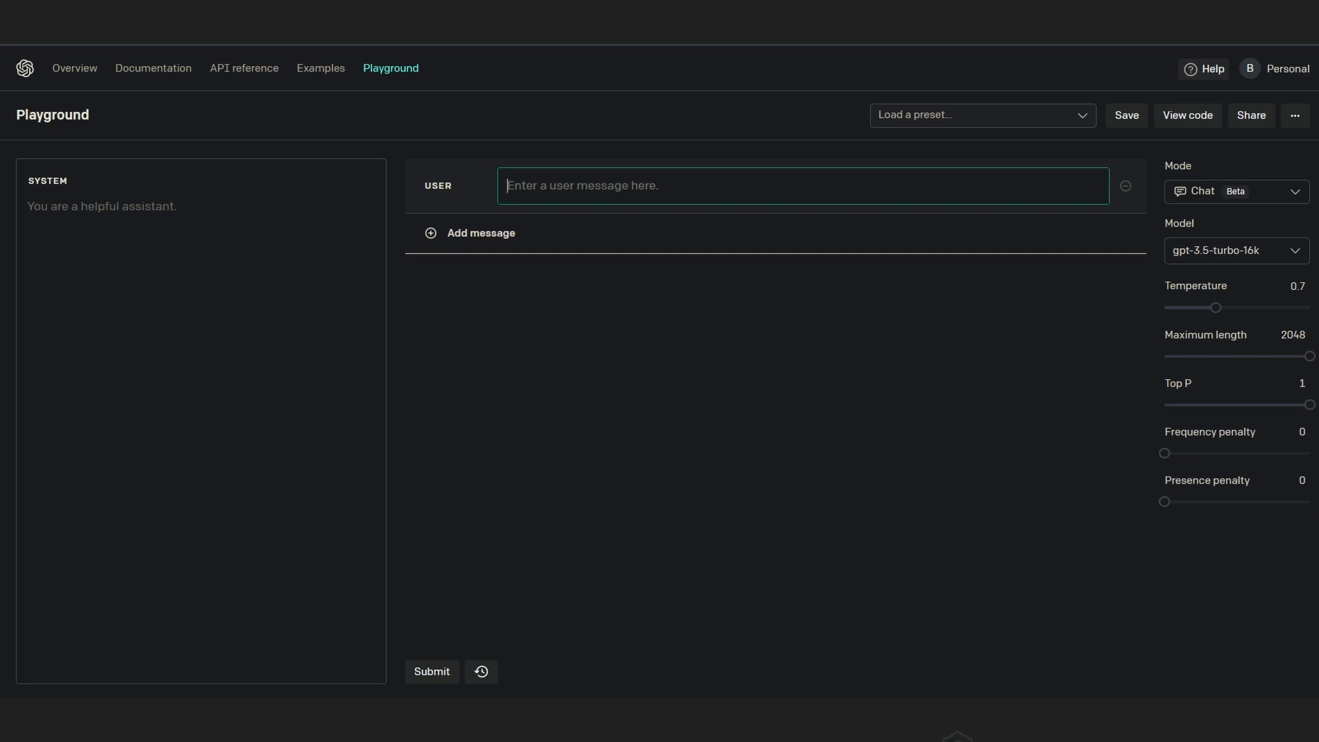
{"action": "key", "text": "ctrl+v"}
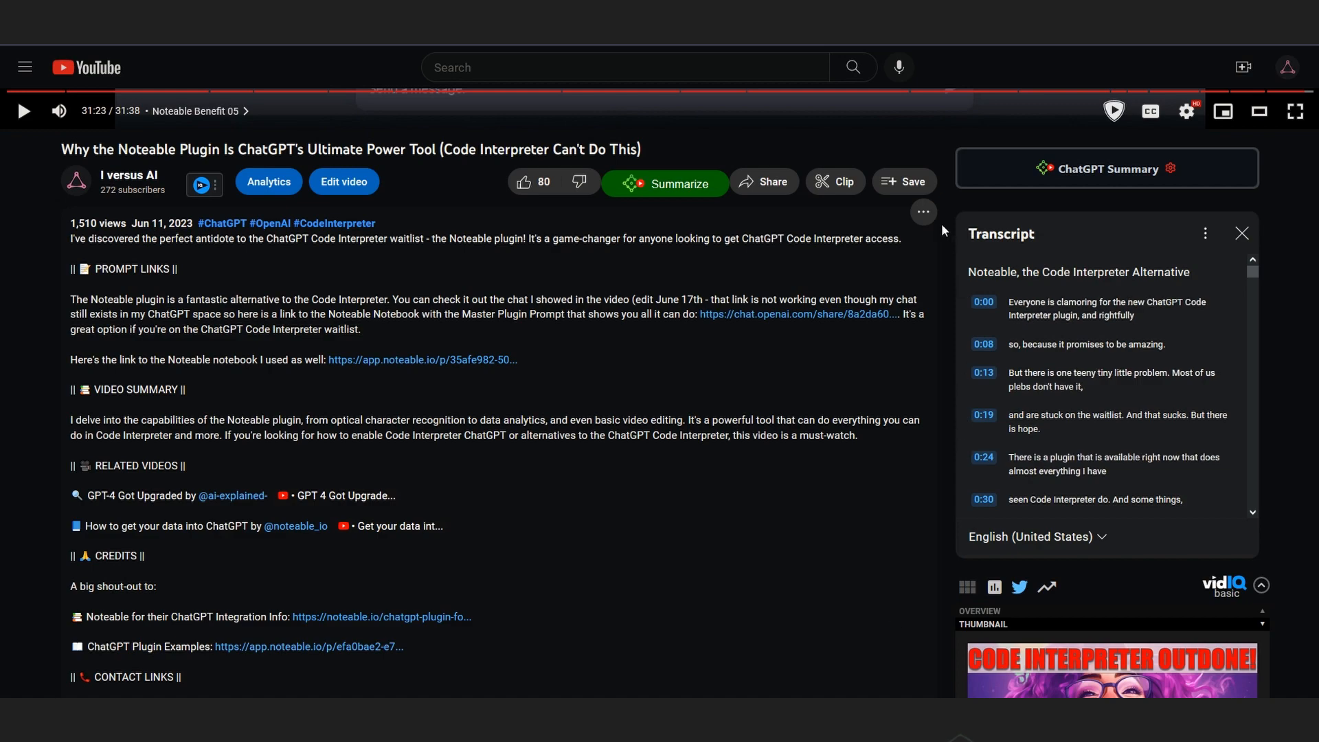
- On the Noteable plugin video's YouTube page, show the transcript and highlight its heading
{"action": "left_click", "coordinate": [930, 208]}
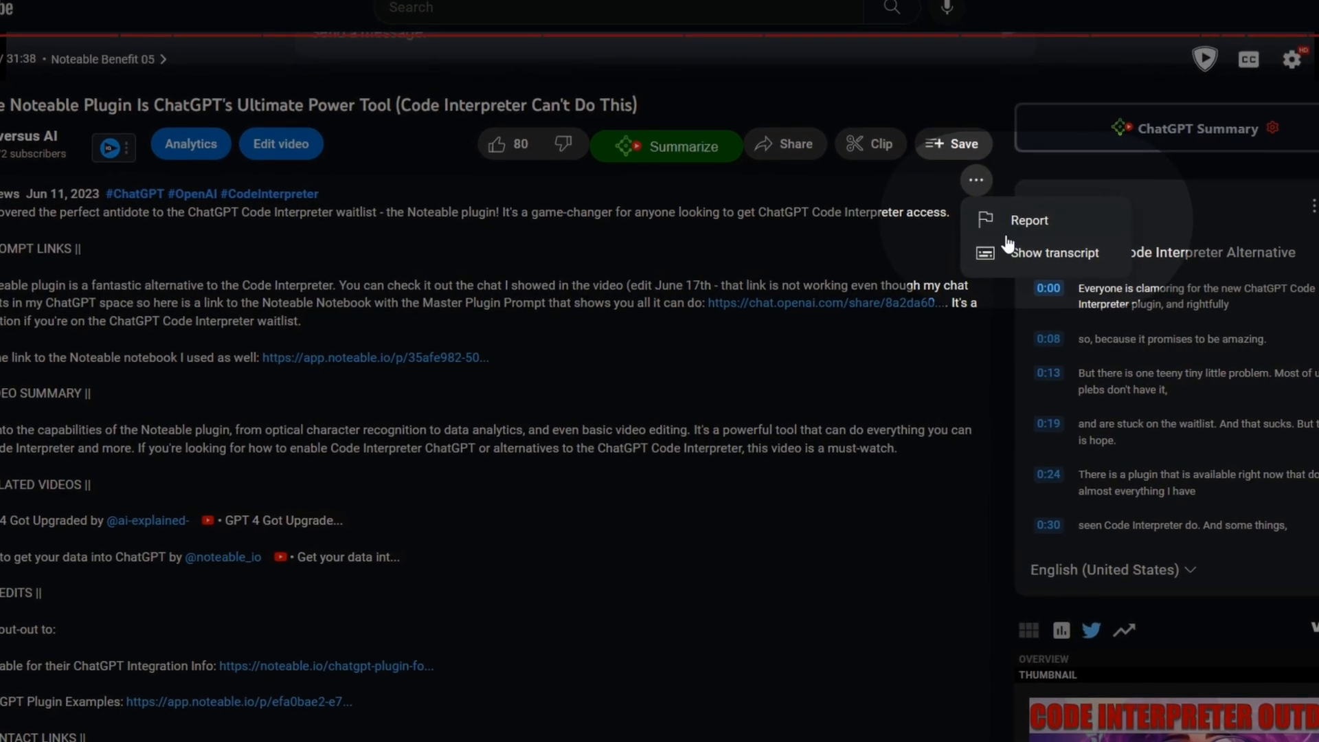
{"action": "left_click", "coordinate": [959, 273]}
{"action": "left_click_drag", "start_coordinate": [1024, 210], "coordinate": [1122, 229]}
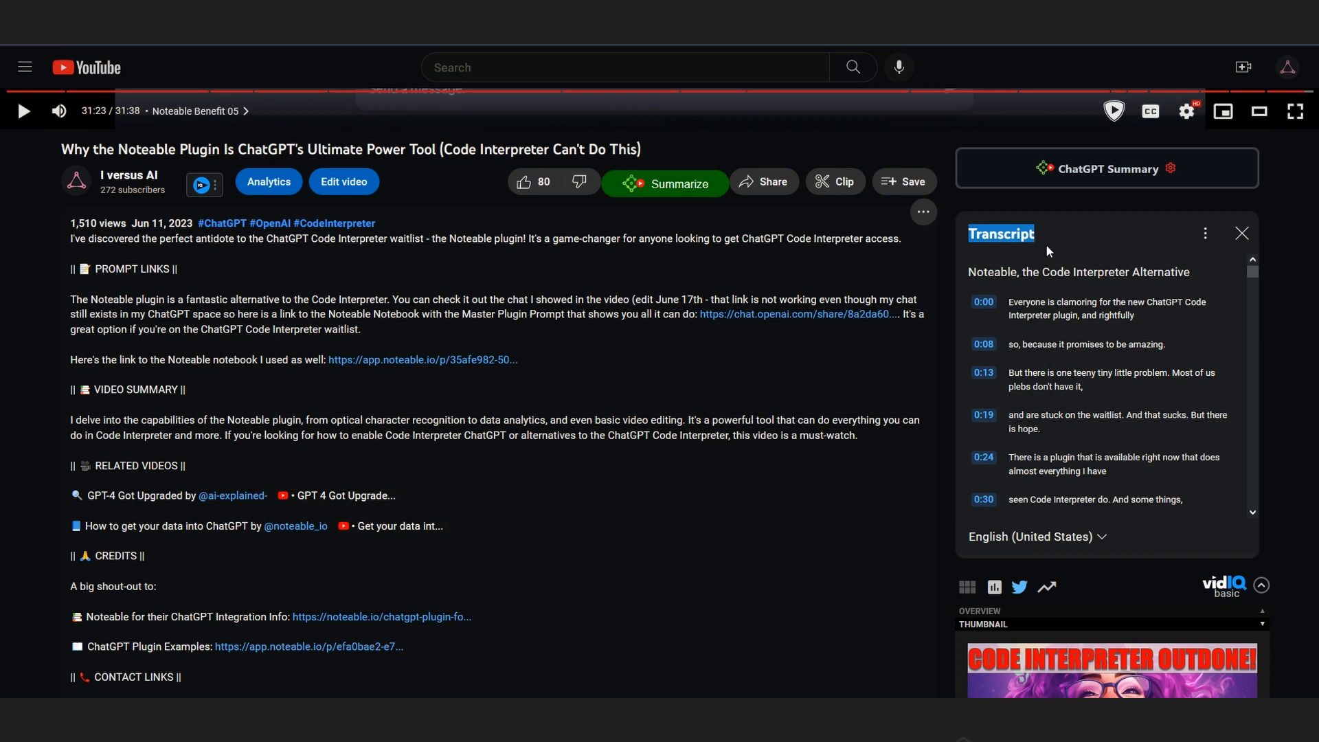
- Toggle the transcript's timestamps off and back on
{"action": "left_click", "coordinate": [1204, 237]}
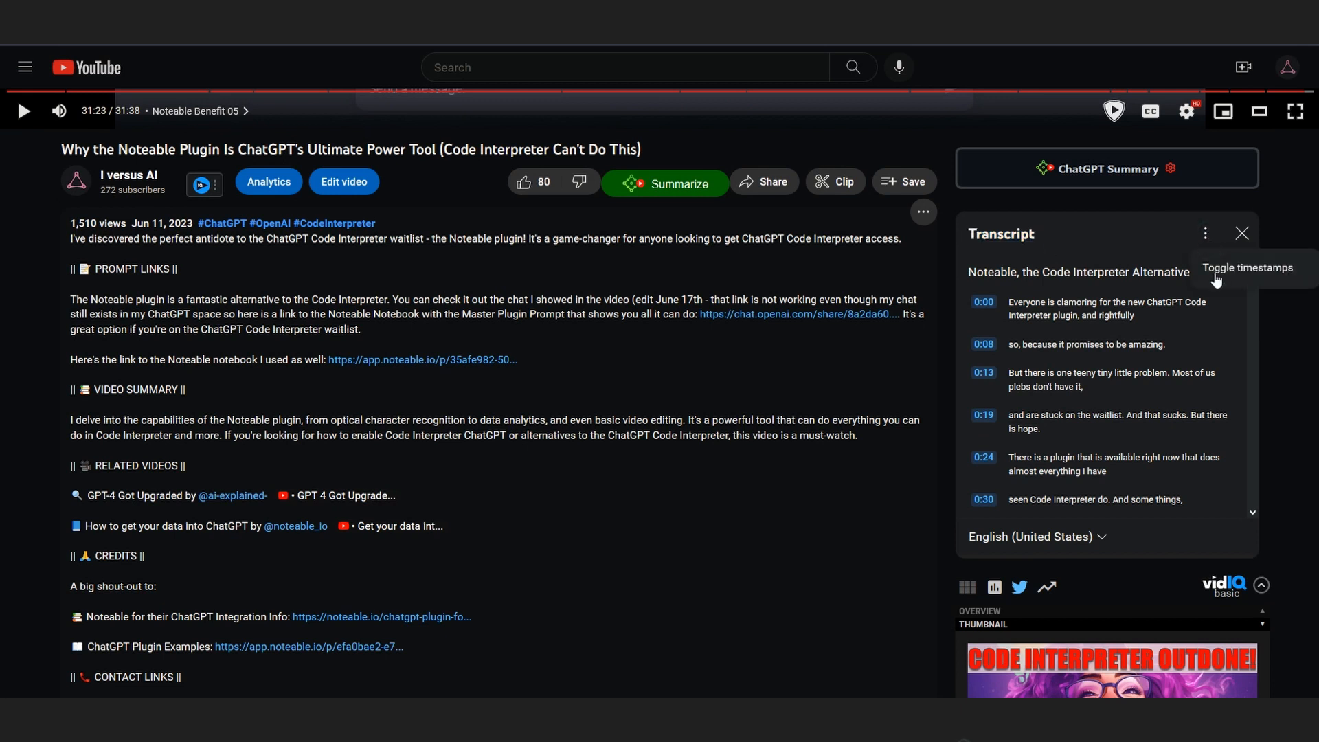
{"action": "left_click", "coordinate": [1214, 270]}
{"action": "left_click", "coordinate": [1203, 234]}
{"action": "left_click", "coordinate": [1213, 269]}
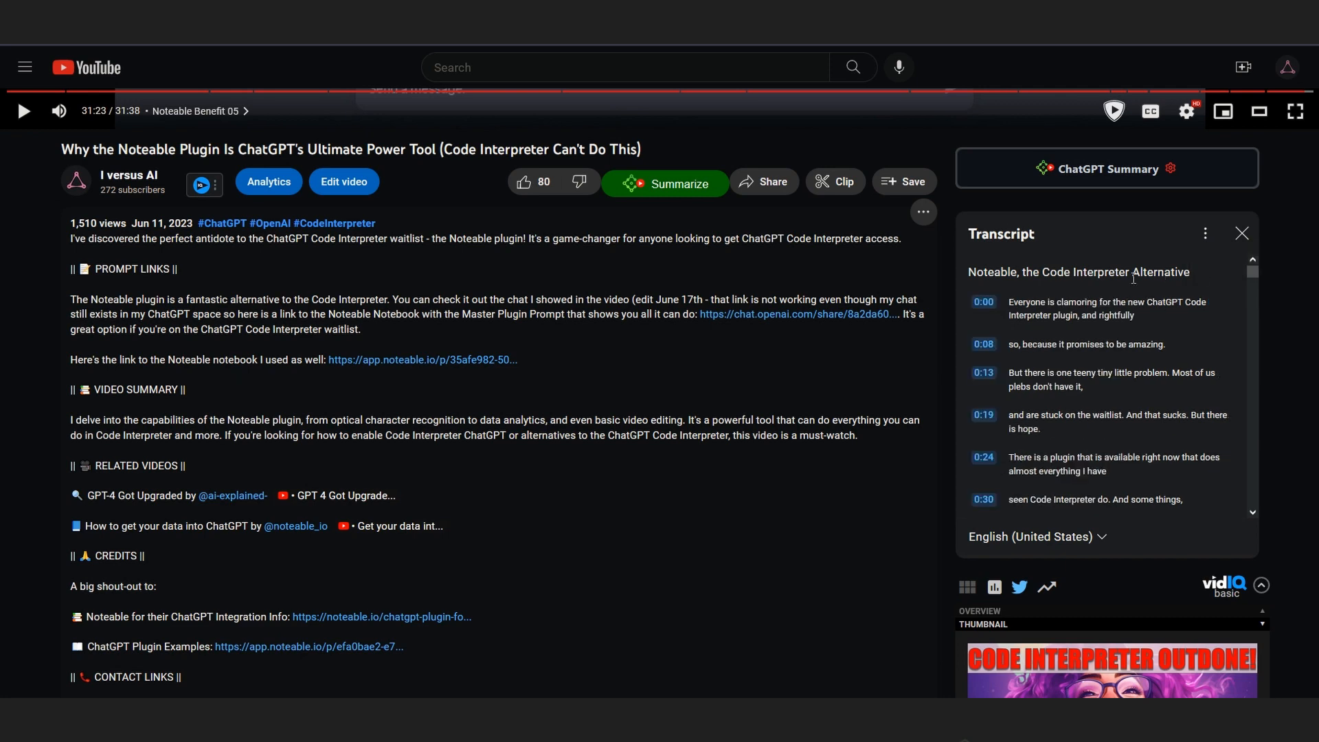
- Select the timestamped transcript text, and submit the Playground prompt asking what was being said at the times retention drops
{"action": "left_click_drag", "start_coordinate": [967, 272], "coordinate": [1125, 644]}
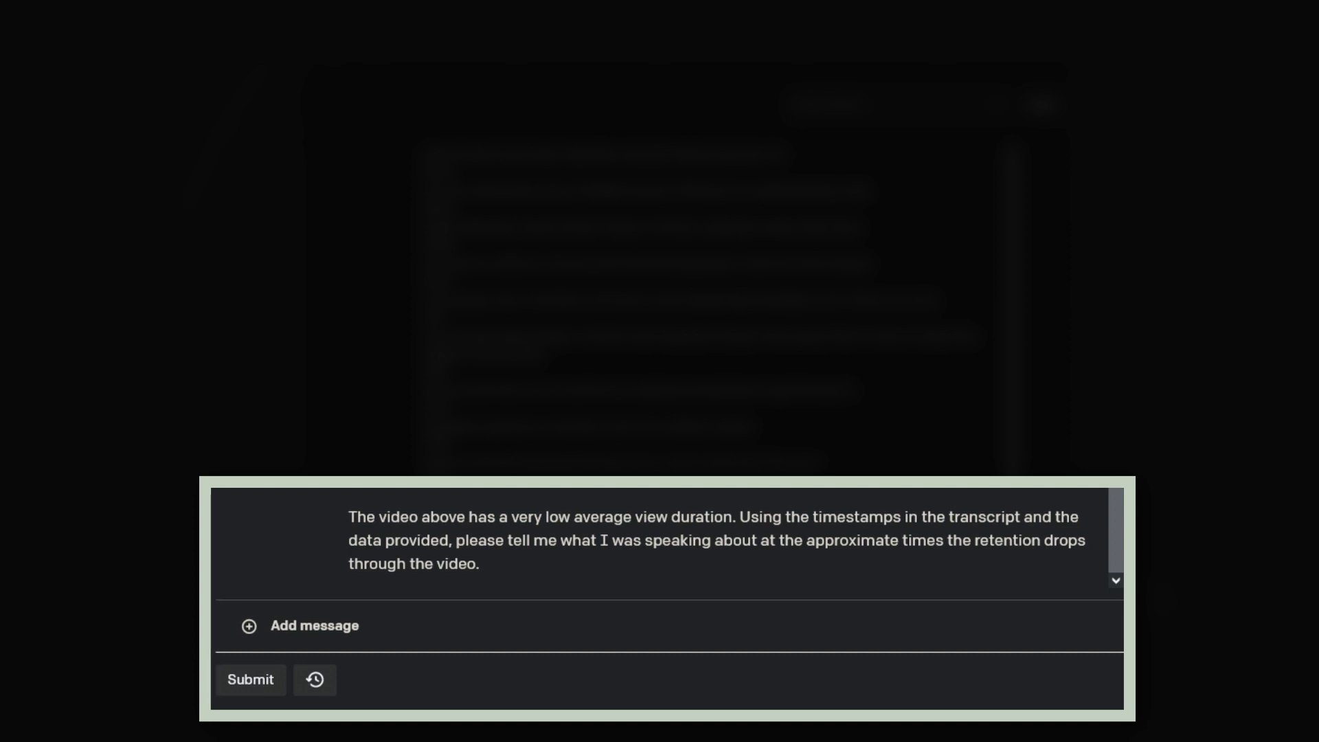
{"action": "left_click", "coordinate": [256, 685]}
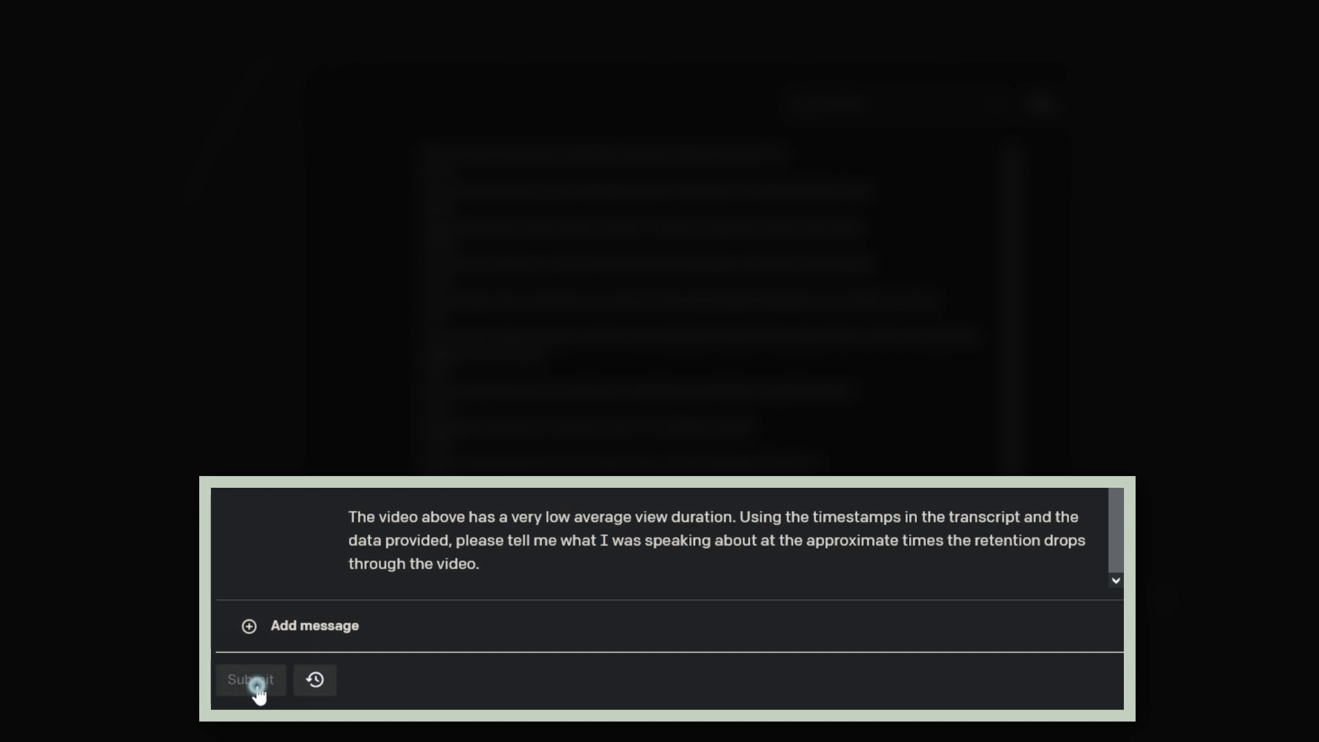